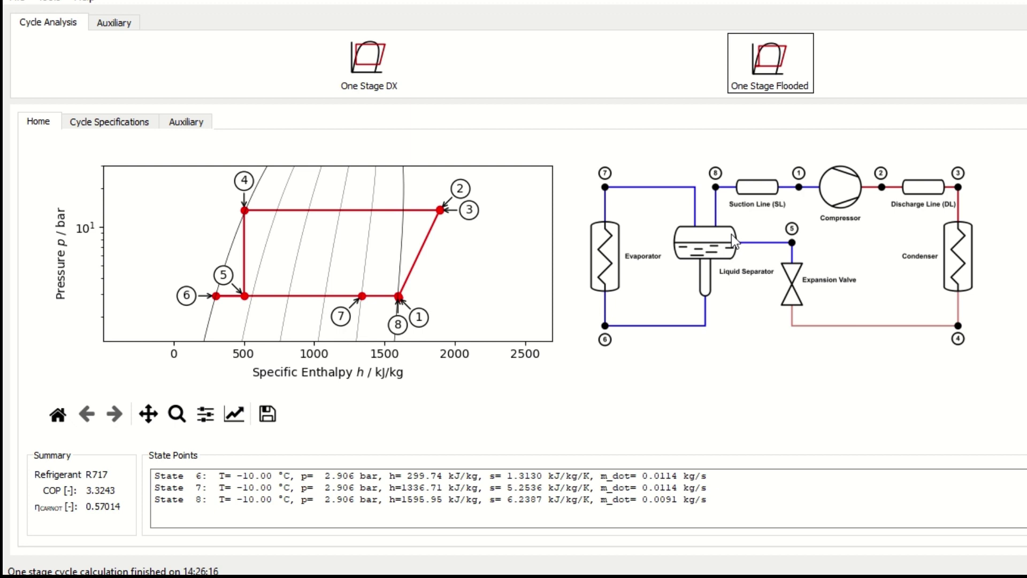
Compare the One Stage DX and One Stage Flooded cycles, finishing with the One Stage DX cycle selected.
left_click(369, 59)
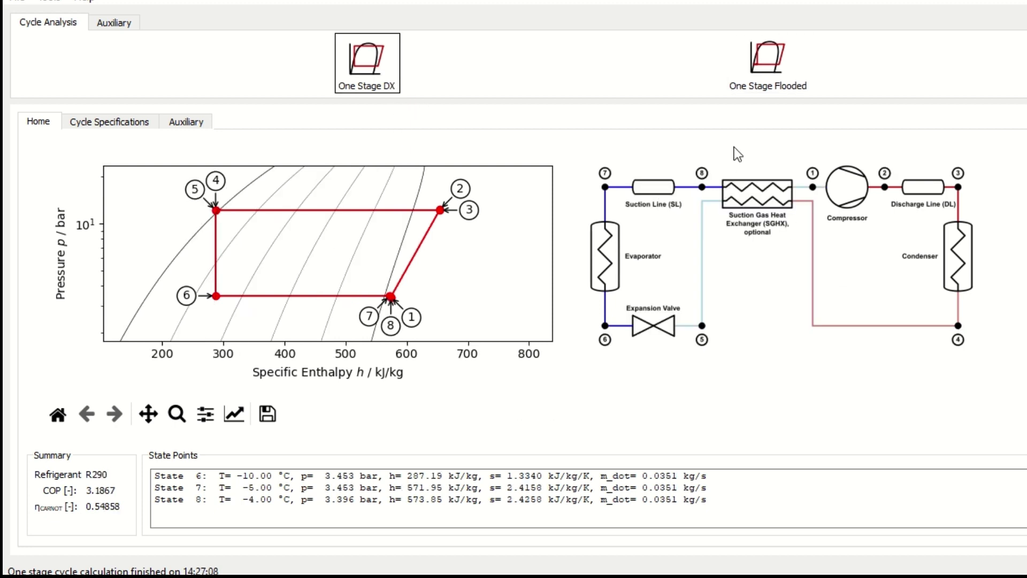
left_click(781, 63)
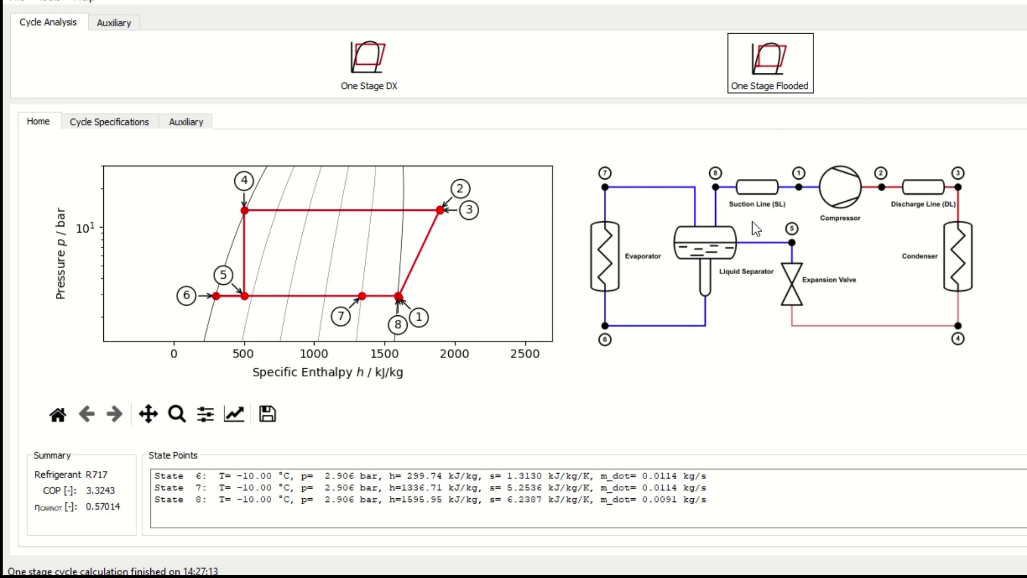
scroll(586, 505, "up", 2)
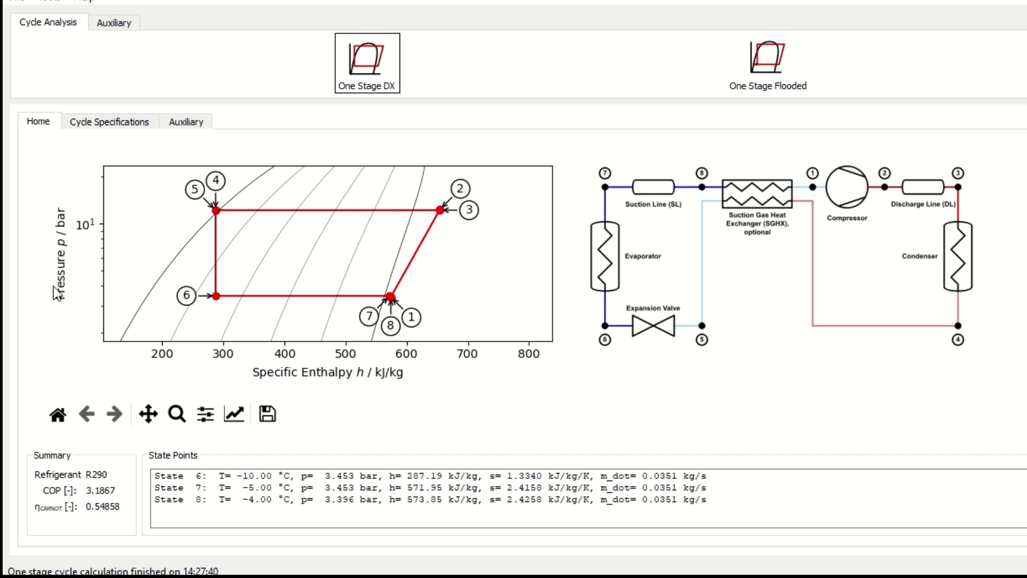
Review the DX cycle's specifications and its auxiliary data on volumetric efficiency, water heating, energy consumption and pipe dimensions.
left_click(105, 126)
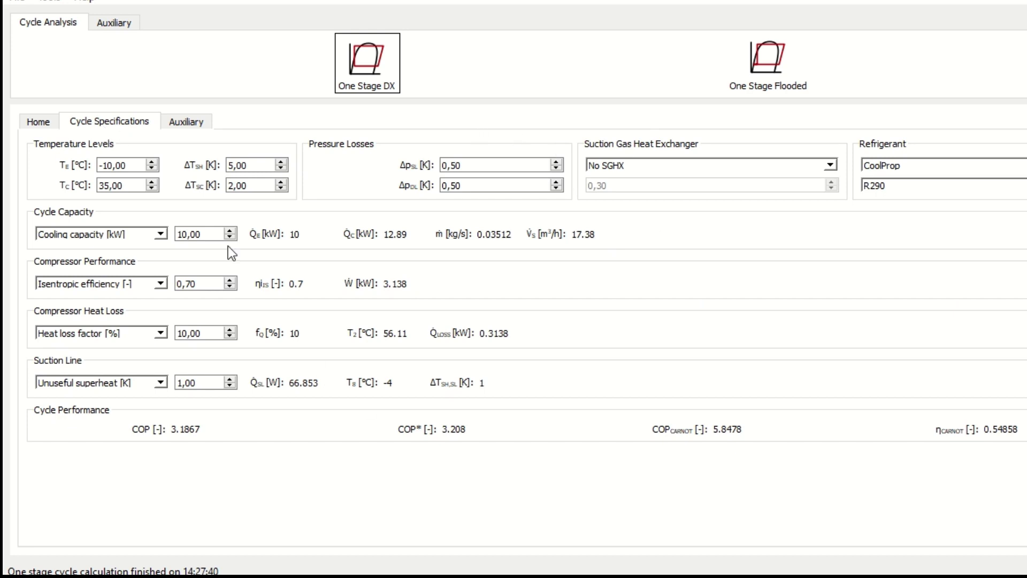
left_click(198, 124)
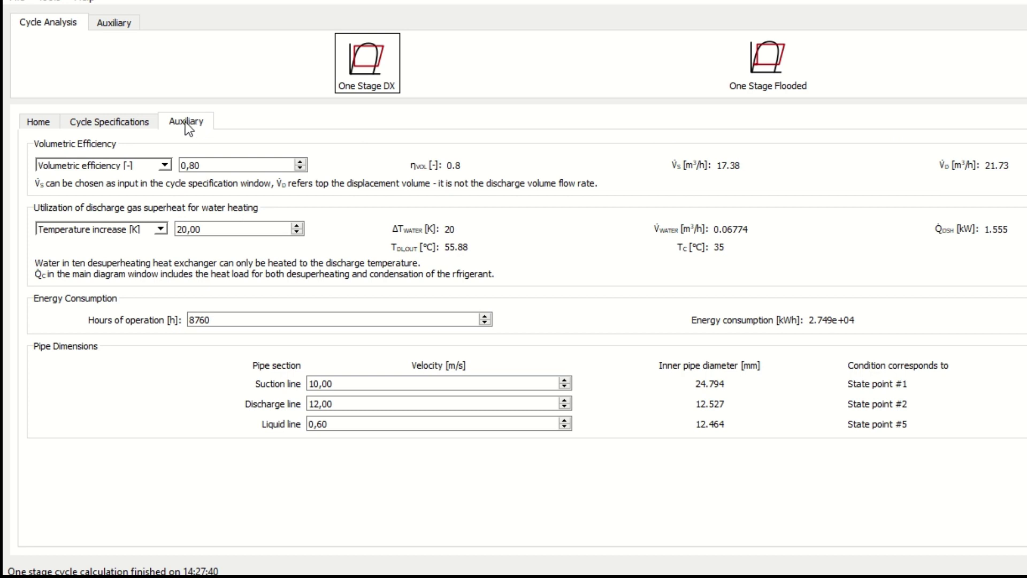
left_click(143, 122)
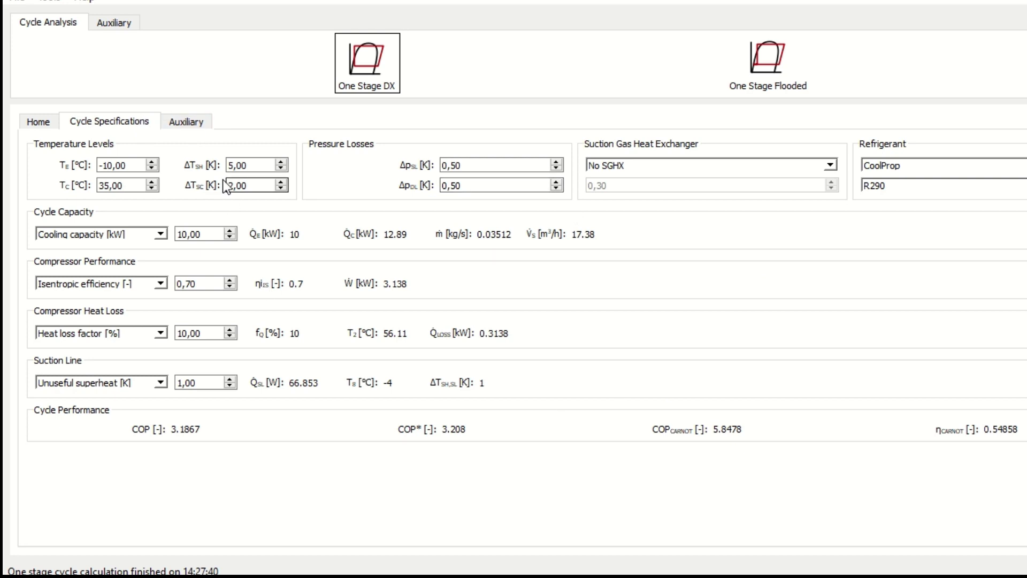
left_click(181, 121)
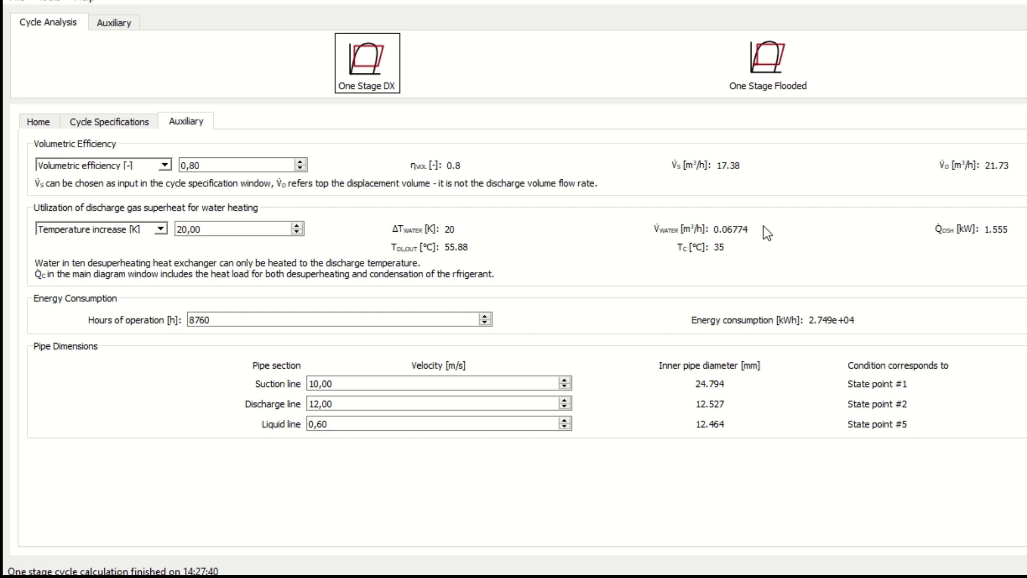
left_click(122, 126)
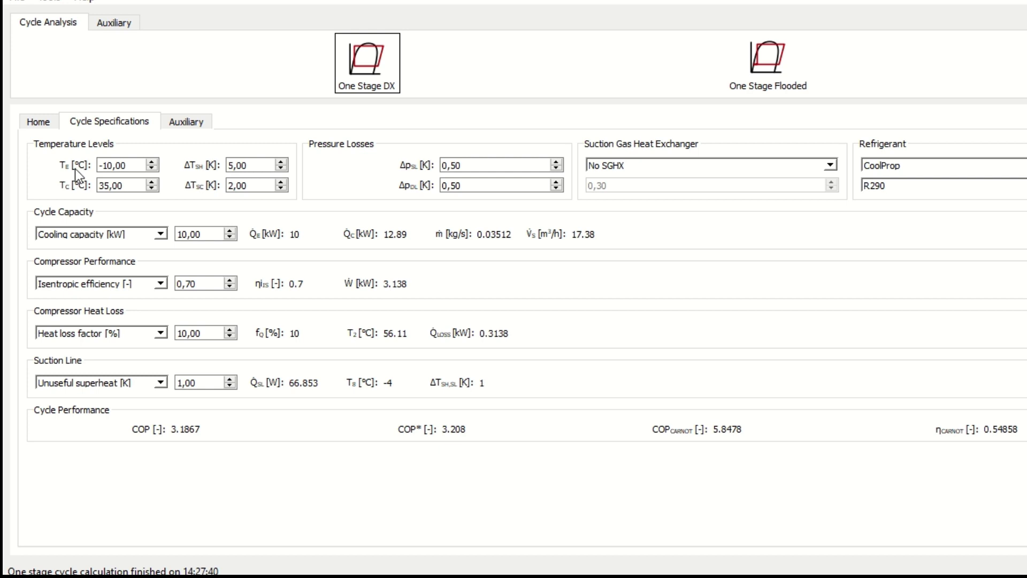
Examine the evaporation and condensation temperatures, superheat, subcooling, and the suction and discharge line pressure losses.
left_click(118, 165)
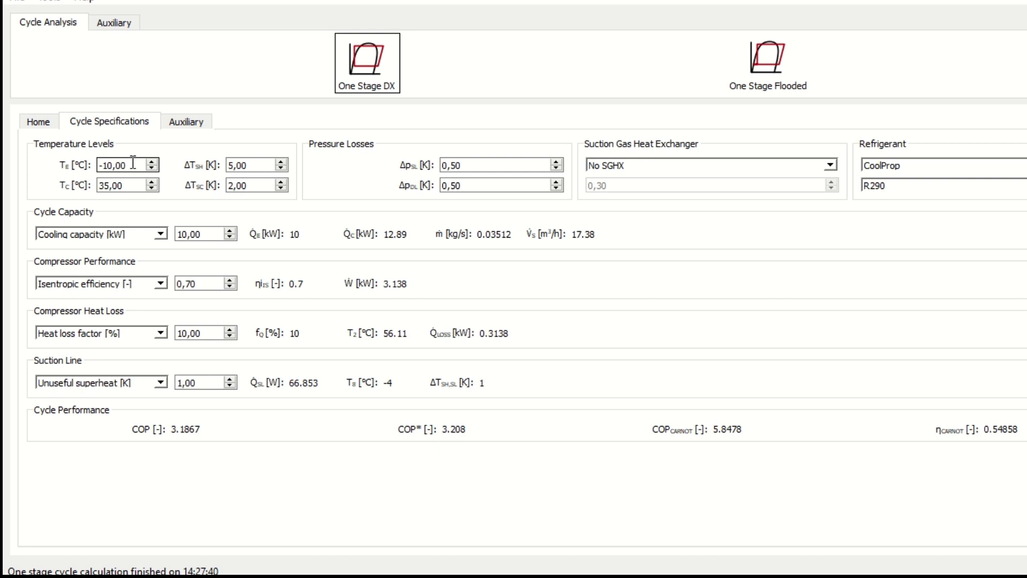
left_click(130, 182)
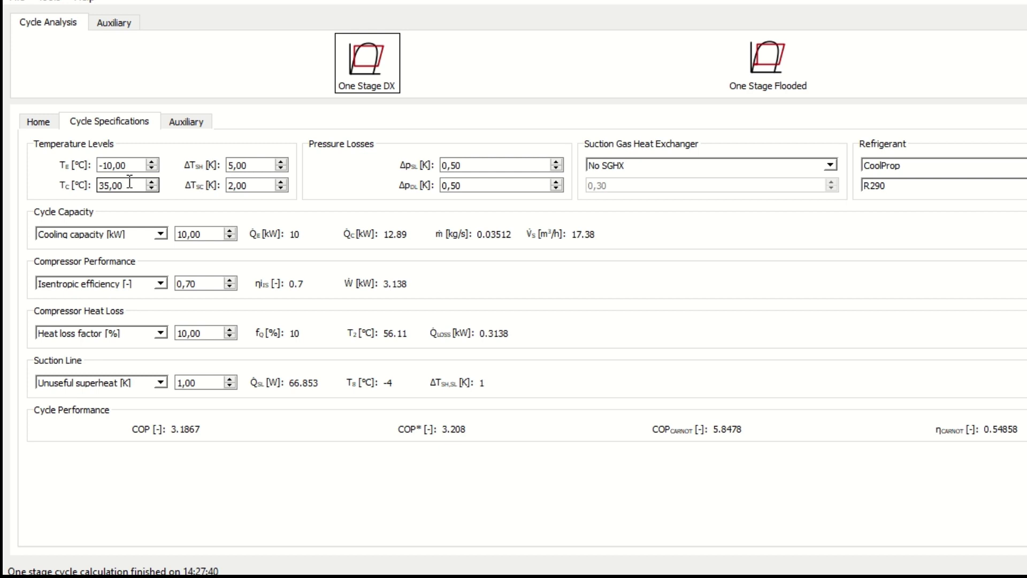
left_click(257, 164)
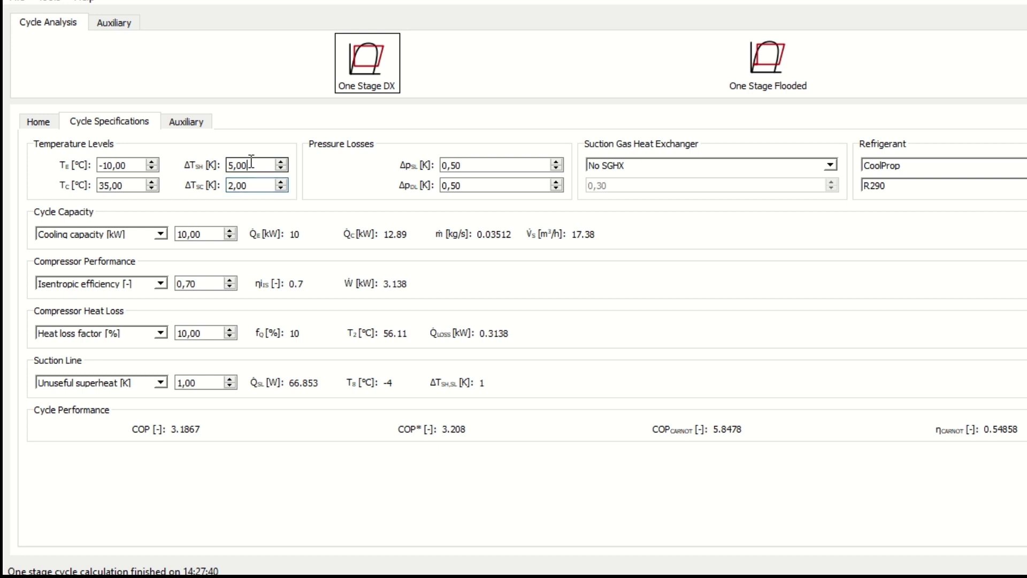
left_click(252, 186)
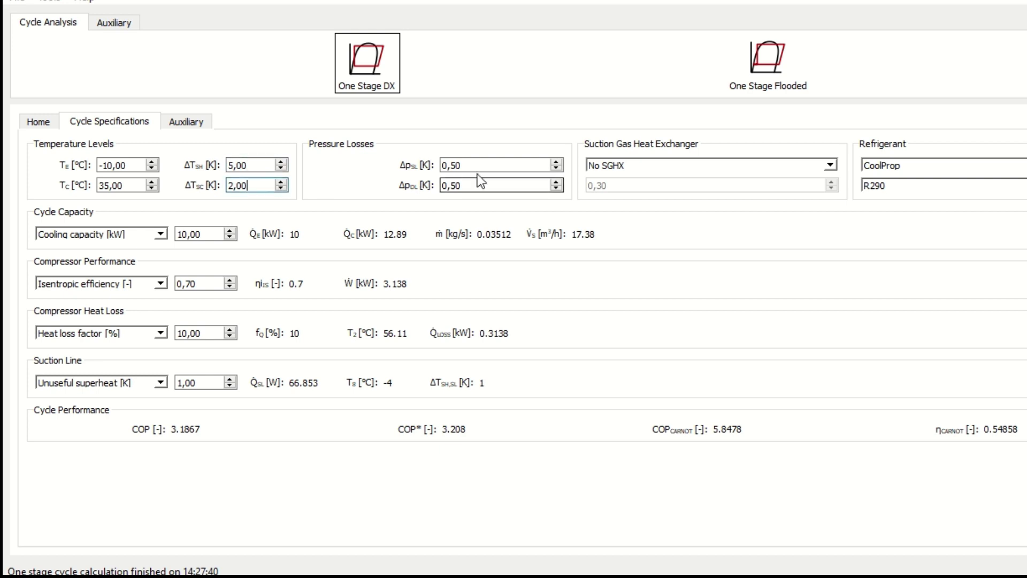
left_click(489, 185)
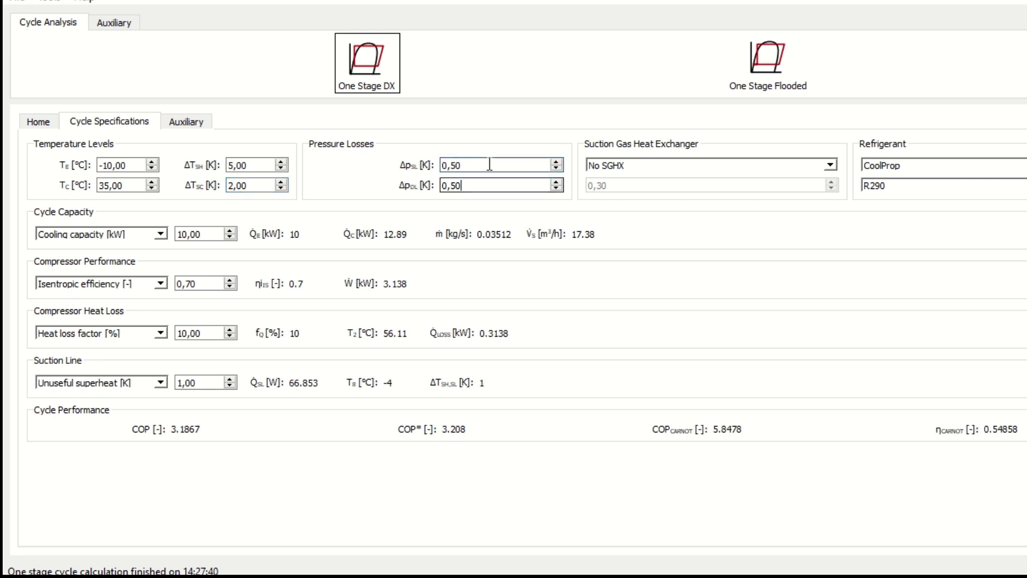
left_click(489, 165)
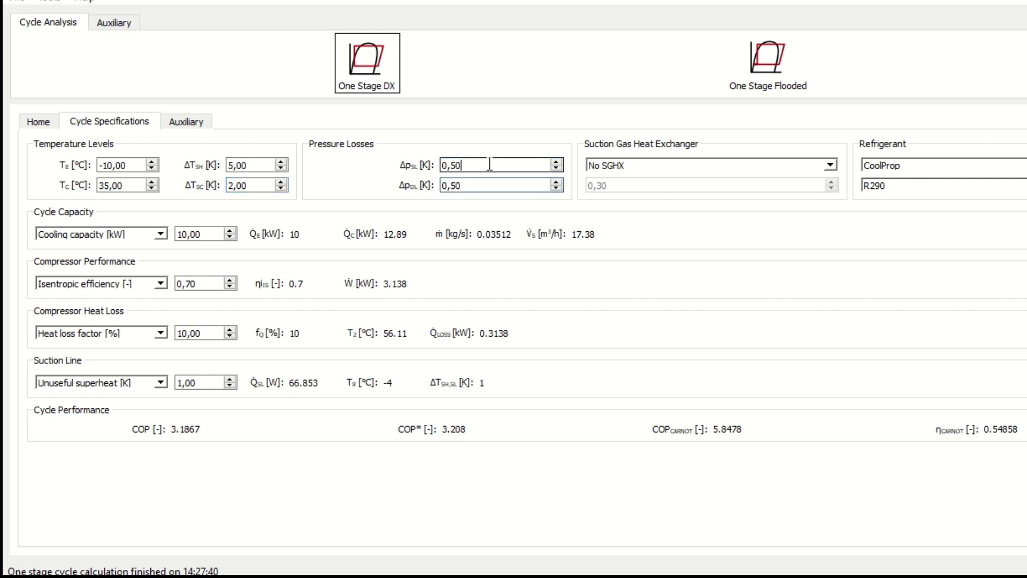
Set the suction gas heat exchanger to Thermal efficiency and check its effect on the cycle's pressure-enthalpy diagram.
left_click(636, 165)
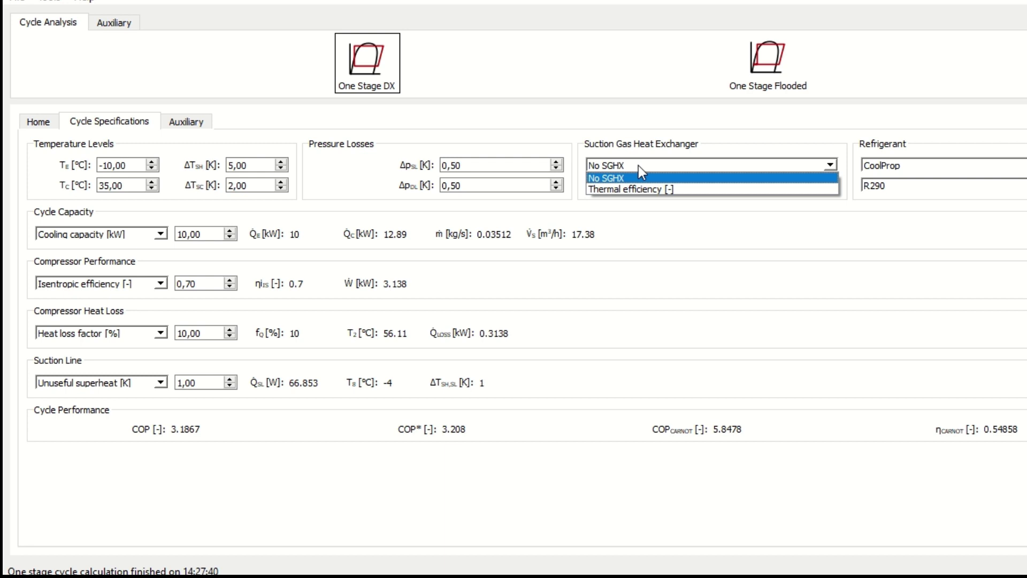
left_click(656, 189)
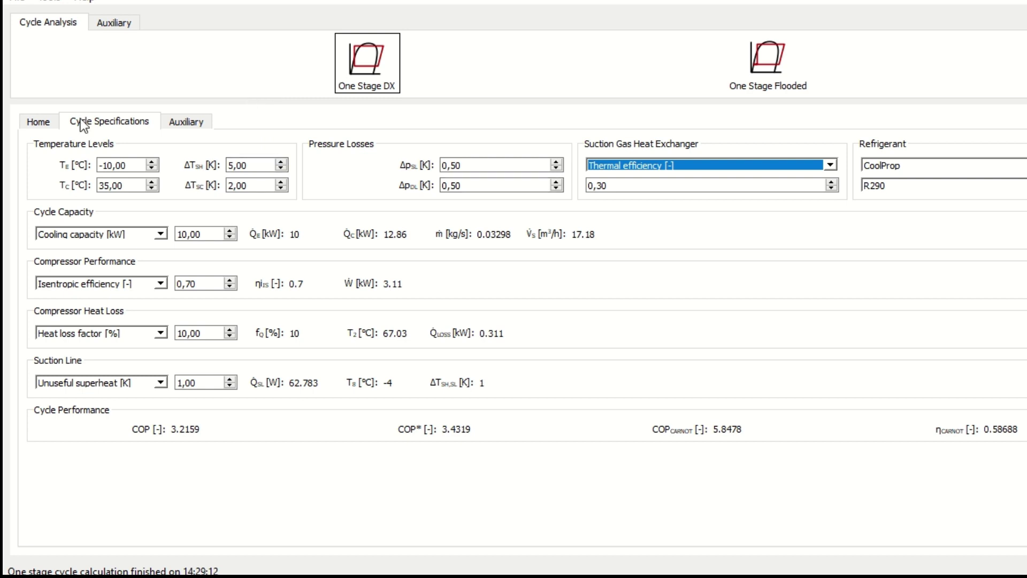
left_click(25, 121)
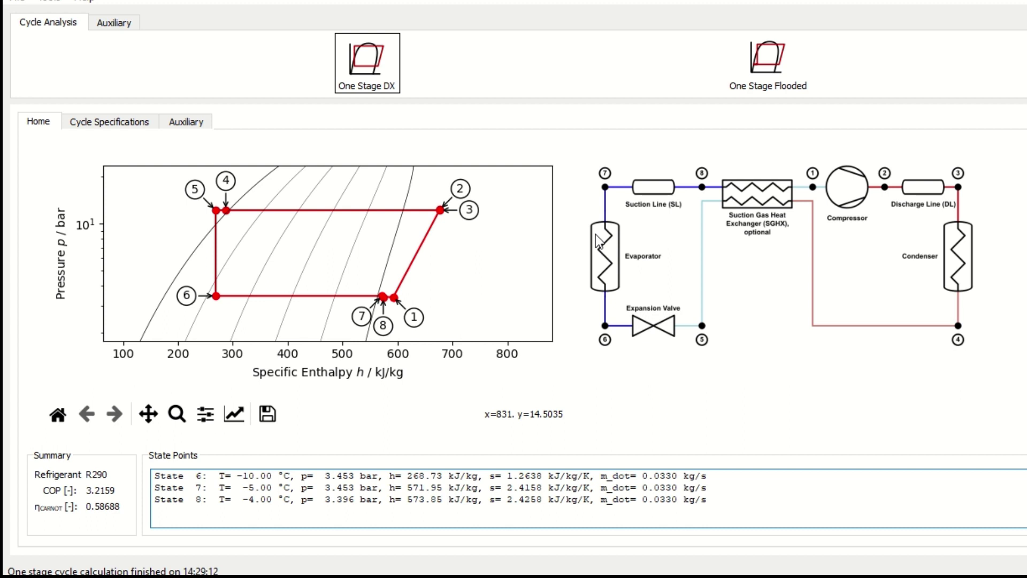
left_click(124, 113)
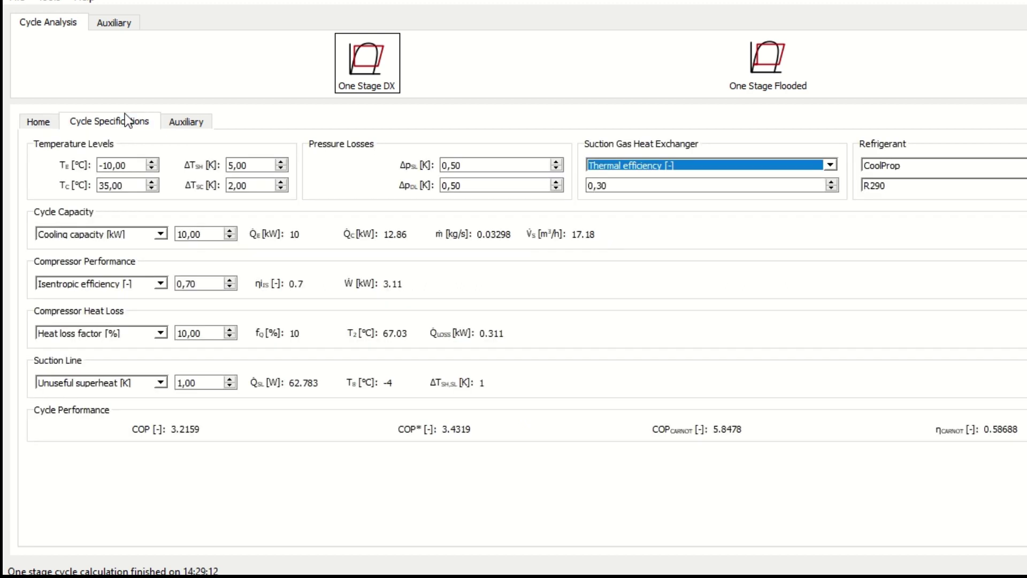
Switch the suction gas heat exchanger between No SGHX and Thermal efficiency, ending with No SGHX.
left_click(701, 166)
left_click(697, 181)
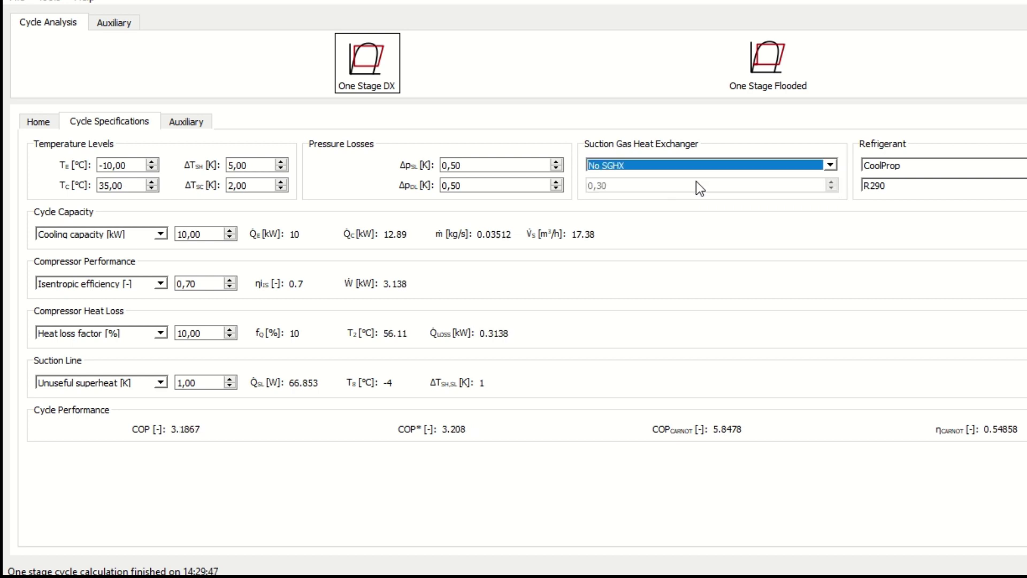
left_click(630, 166)
left_click(631, 186)
double_click(631, 188)
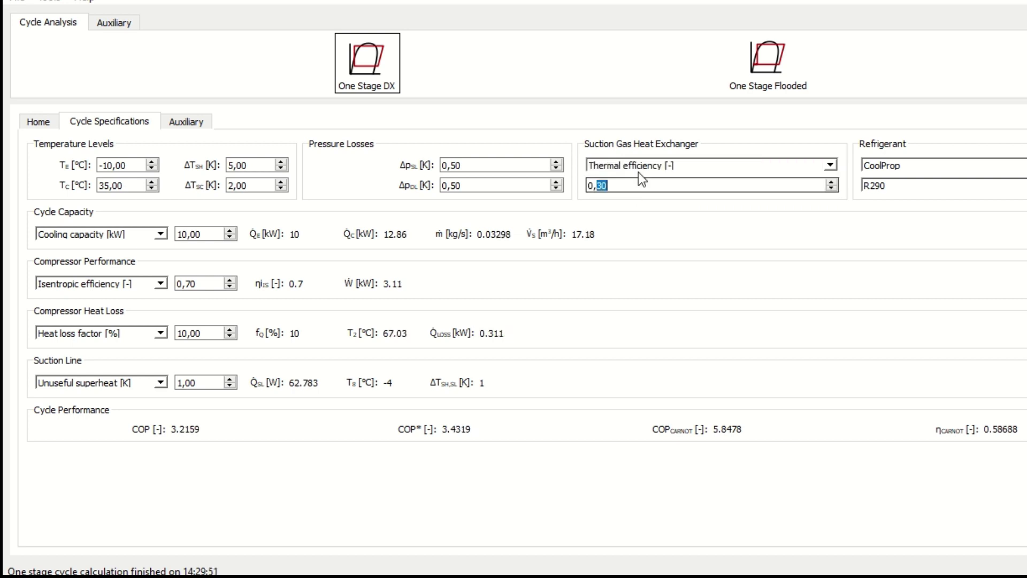
left_click(641, 167)
left_click(643, 179)
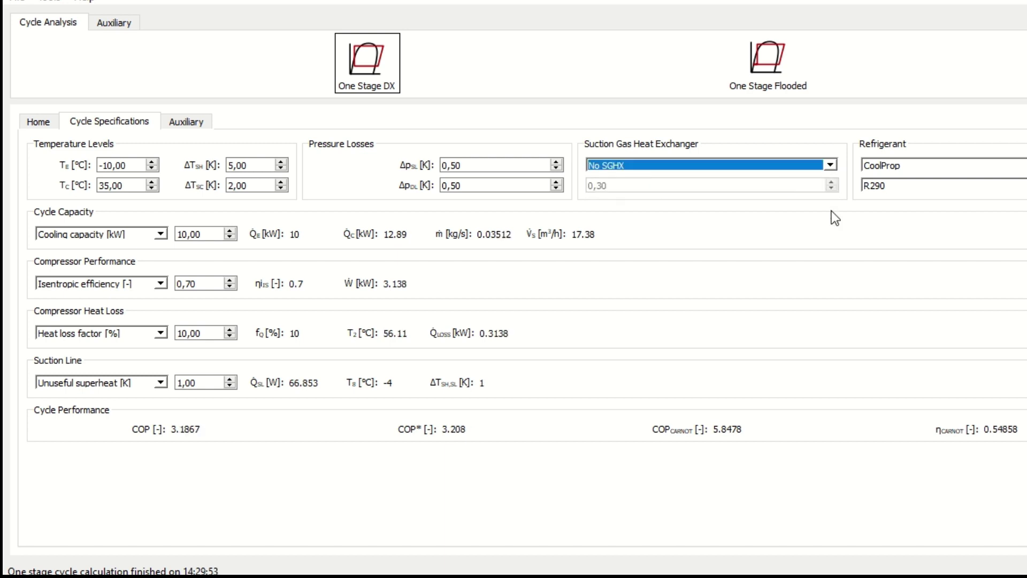
Keep CoolProp as the refrigerant property source, look through its refrigerant list and choose R134a.
left_click(914, 171)
left_click(914, 169)
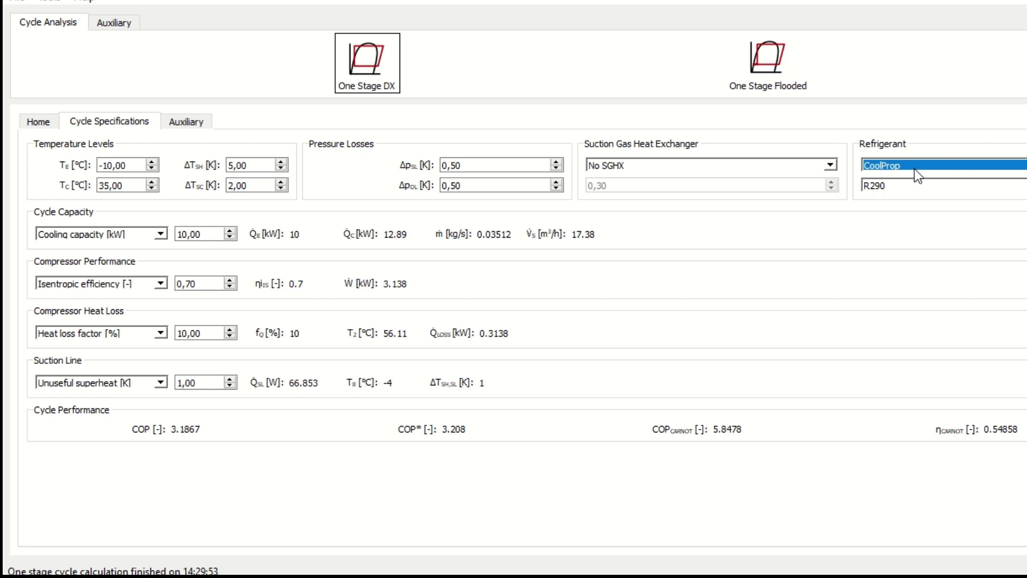
left_click(919, 186)
scroll(931, 234, "up", 9)
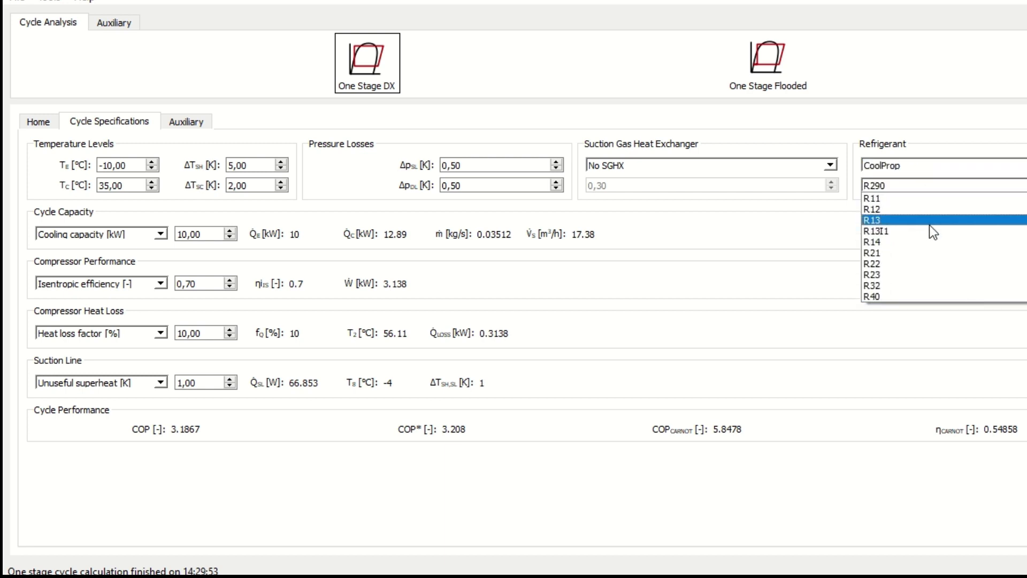
scroll(926, 249, "down", 3)
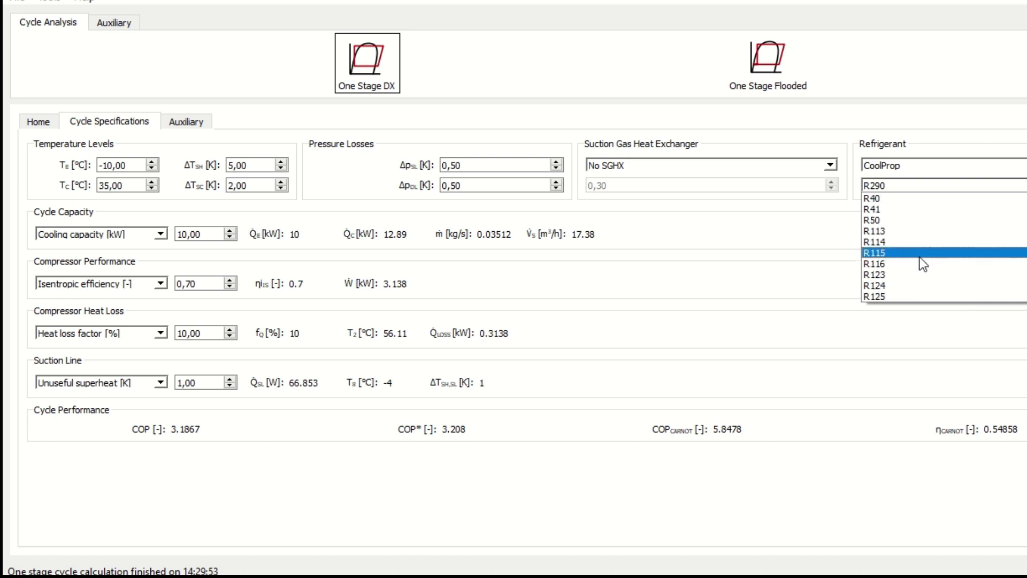
scroll(919, 259, "down", 5)
scroll(901, 264, "down", 2)
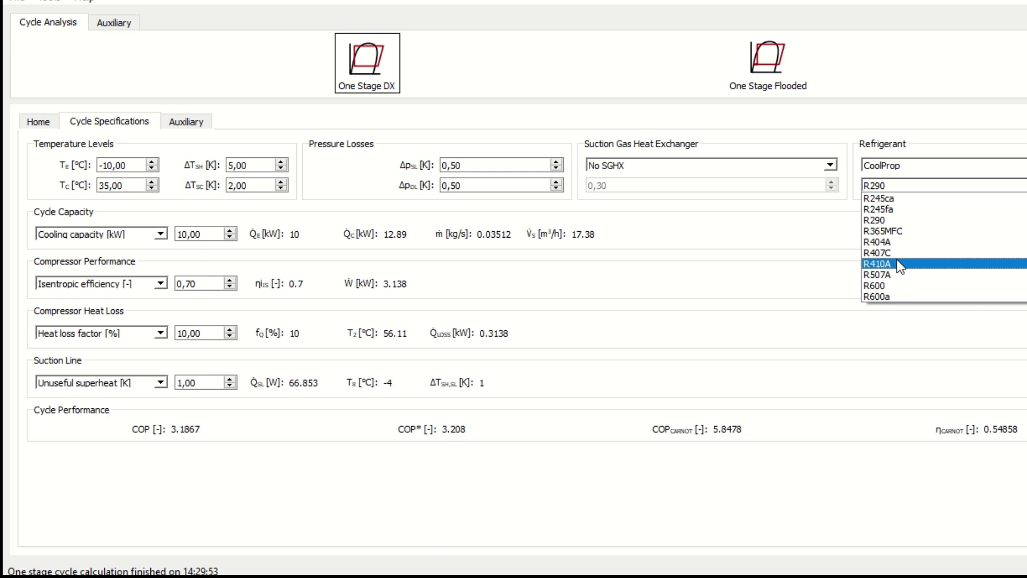
scroll(897, 258, "down", 6)
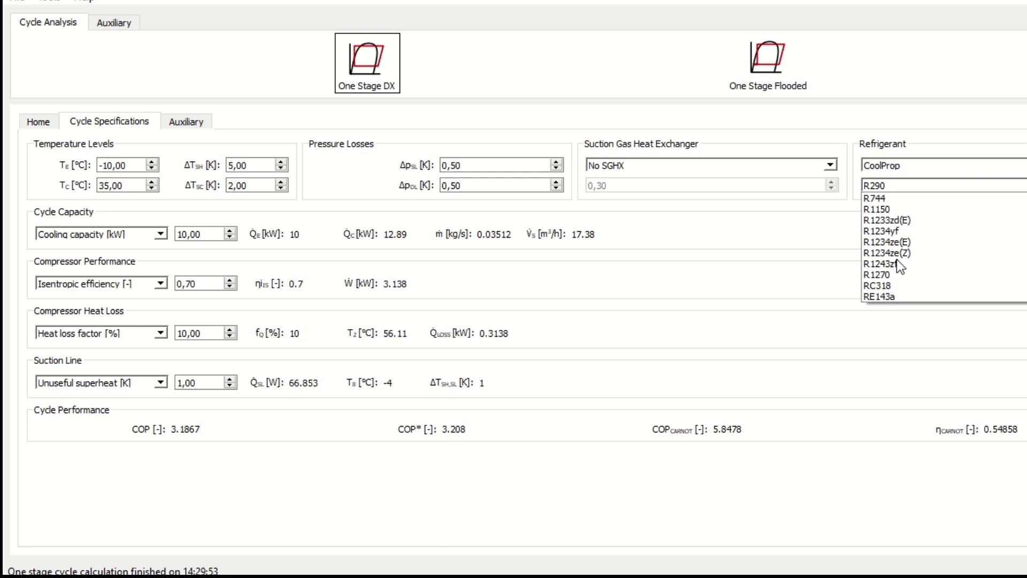
scroll(897, 259, "up", 15)
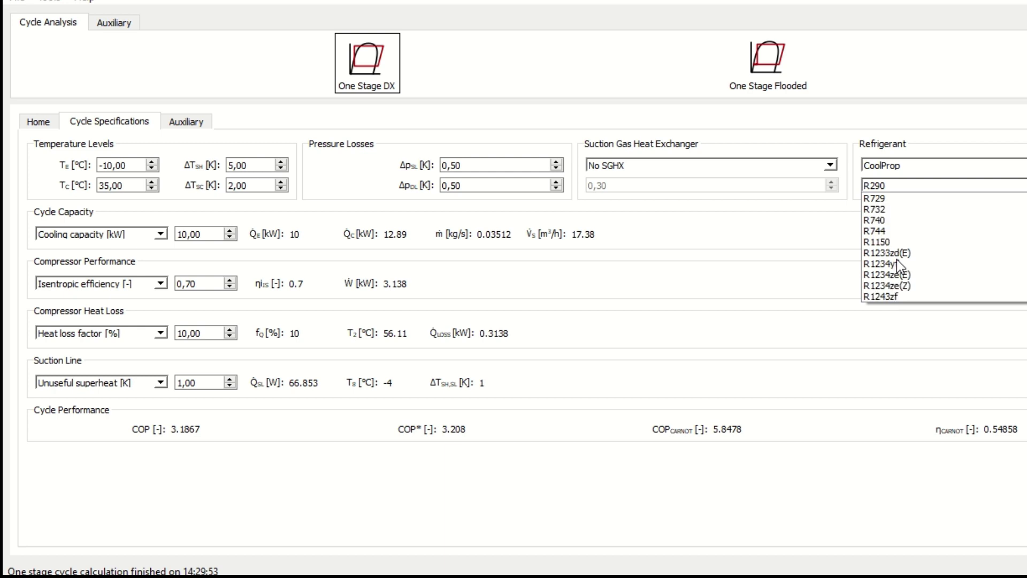
scroll(901, 257, "up", 5)
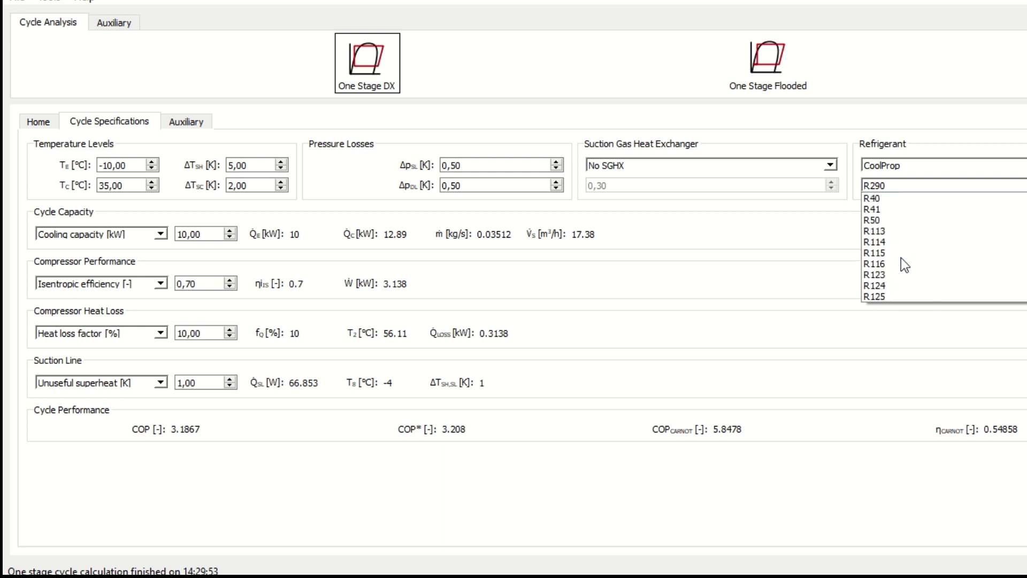
scroll(901, 258, "down", 6)
scroll(900, 258, "up", 2)
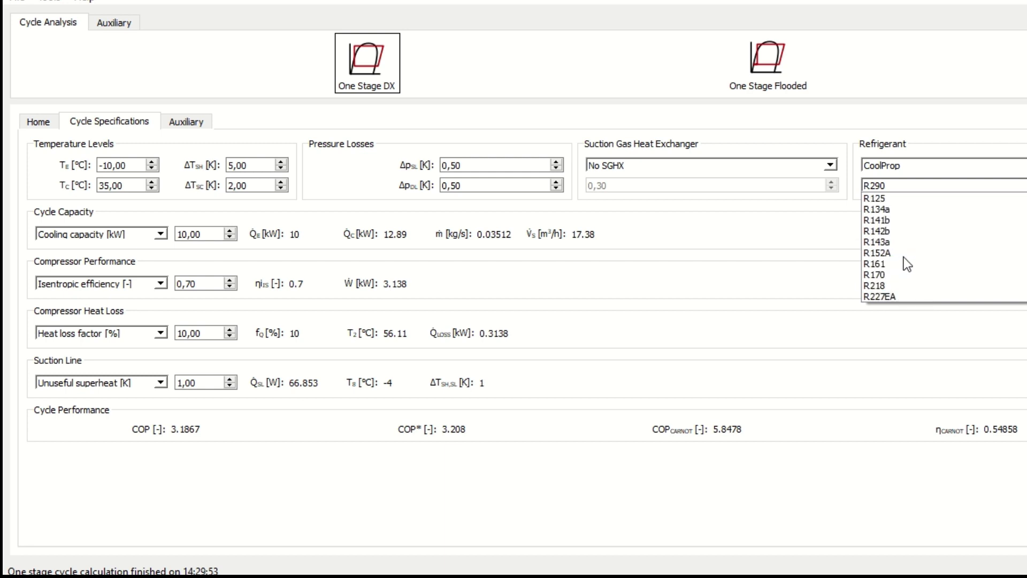
left_click(923, 212)
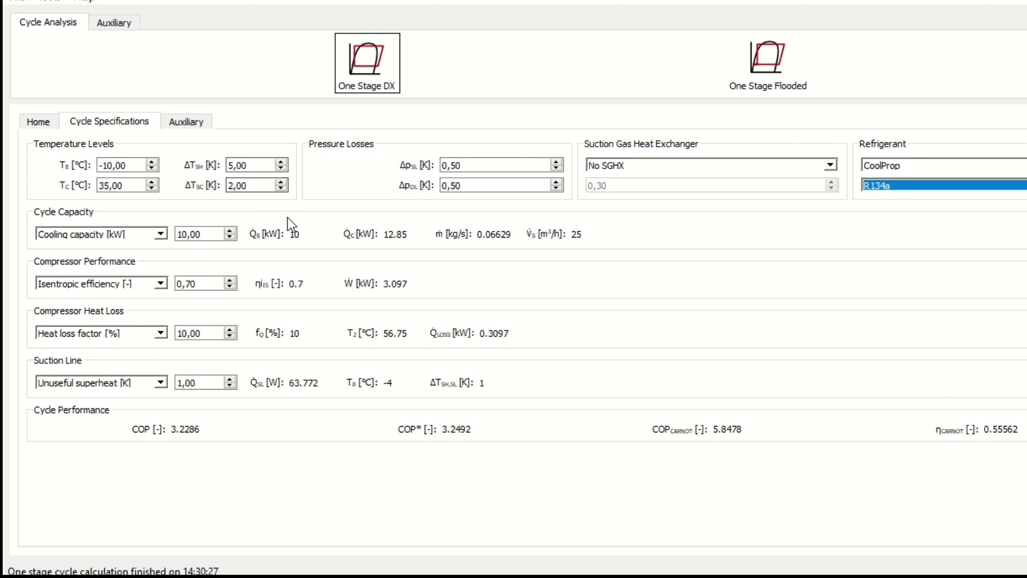
Check the cycle capacity options, keep Cooling capacity [kW], and view the R134a cycle diagram with its state points.
left_click(121, 233)
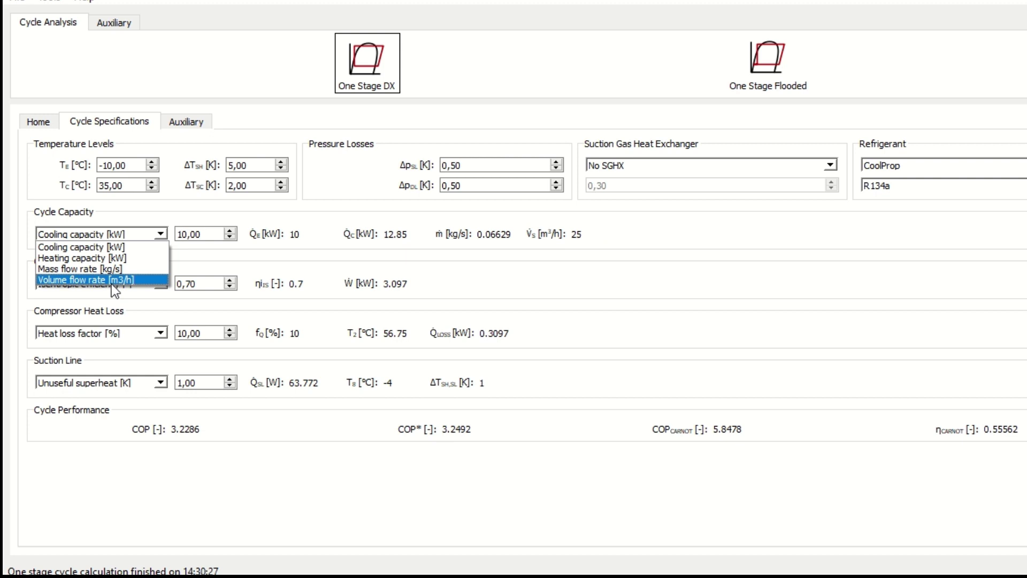
left_click(125, 249)
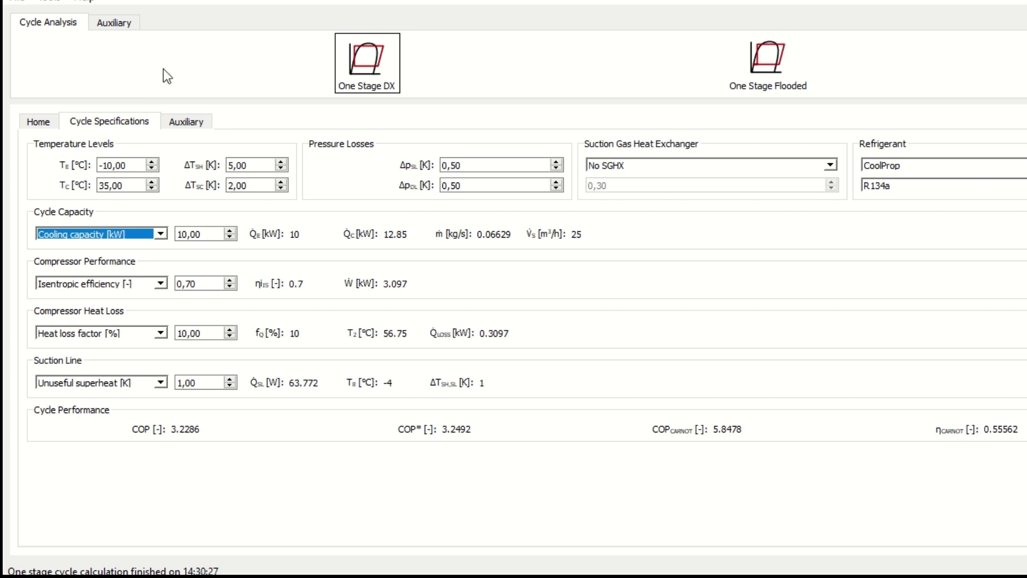
left_click(48, 120)
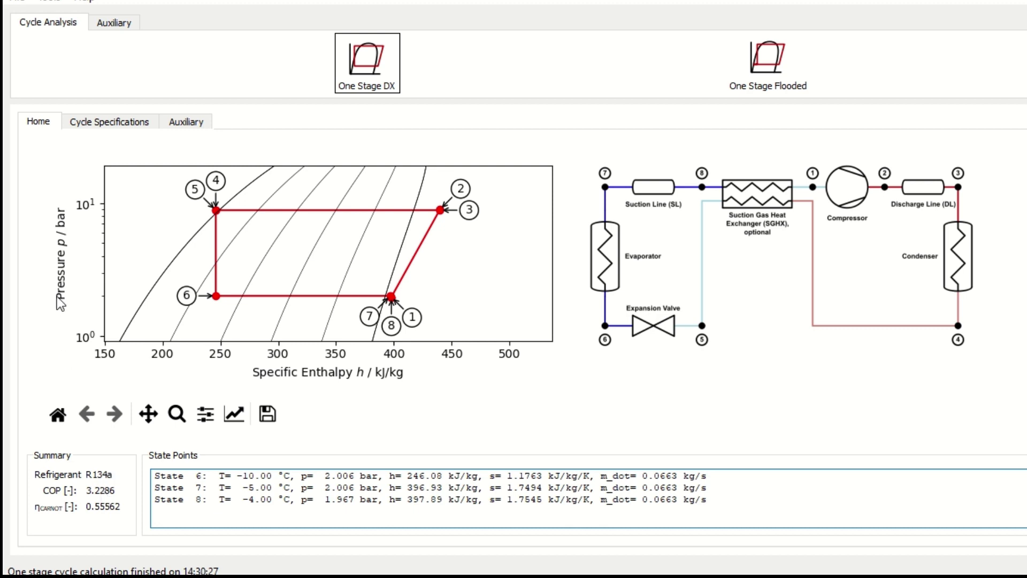
Switch the compressor performance specification of the cycle to Power consumption [kW].
left_click(87, 123)
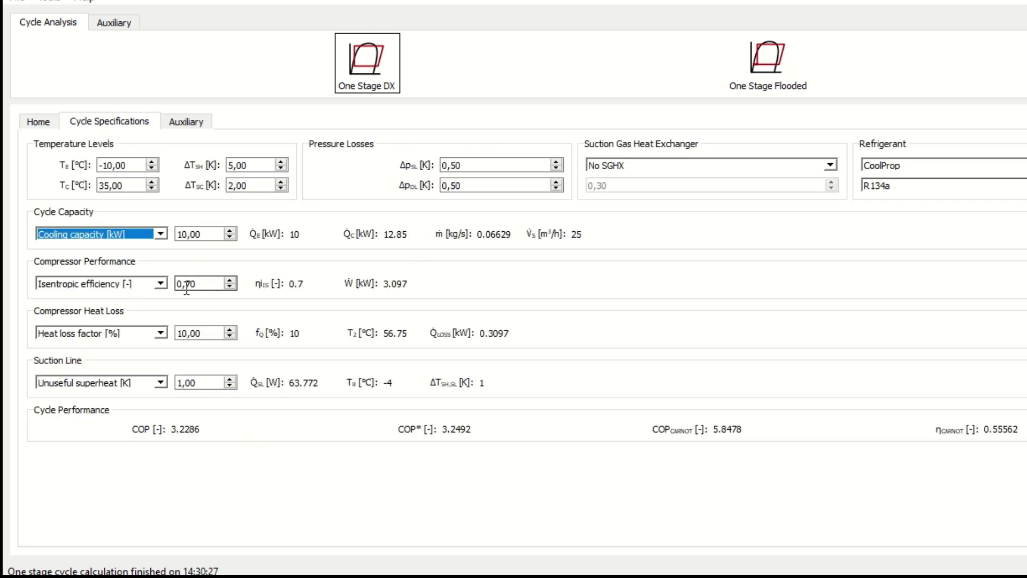
left_click(159, 282)
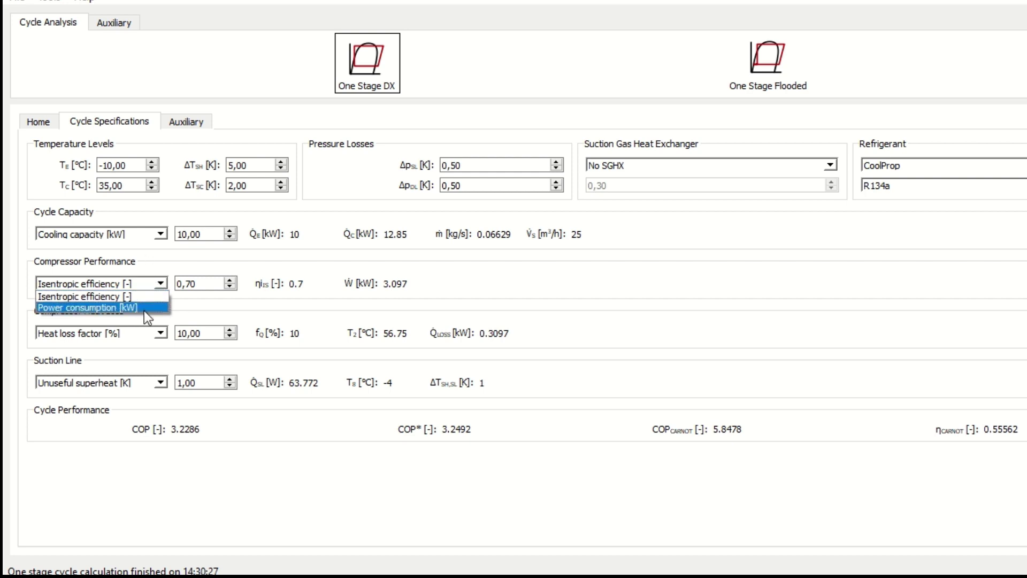
left_click(143, 309)
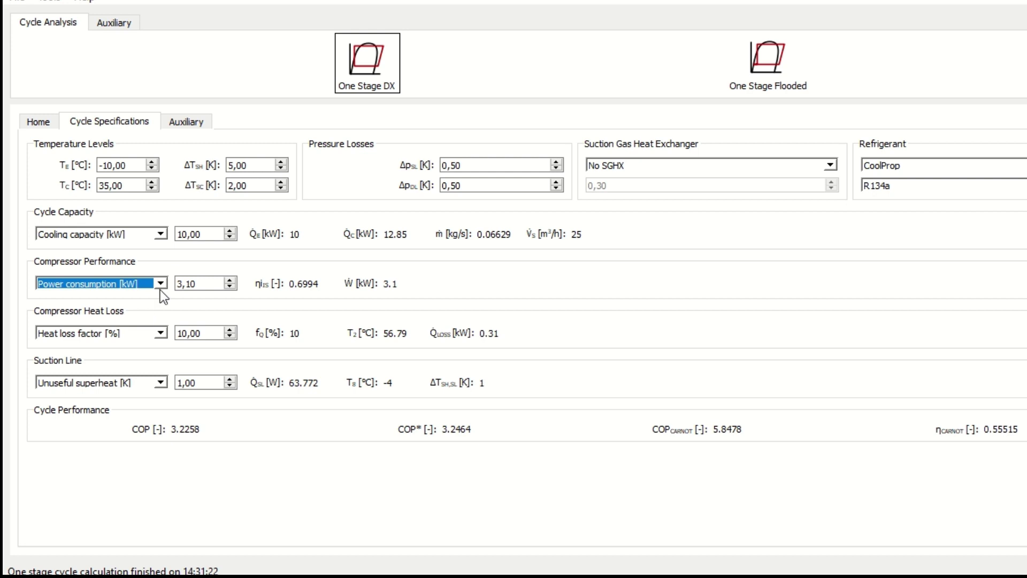
Switch the cycle capacity specification through Heating capacity, Mass flow rate and Volume flow rate, ending with Cooling capacity [kW].
left_click(162, 234)
left_click(134, 257)
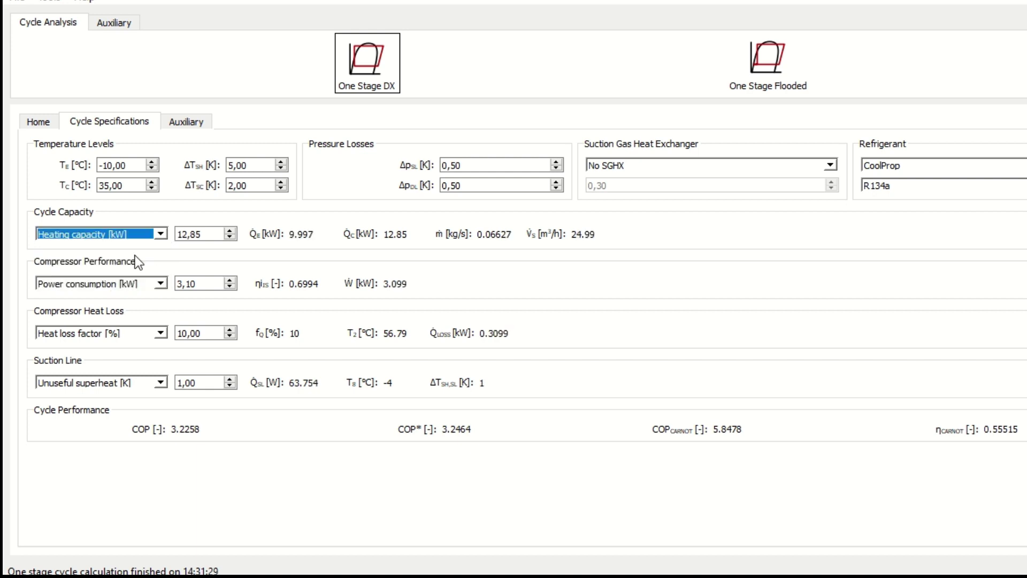
left_click(156, 233)
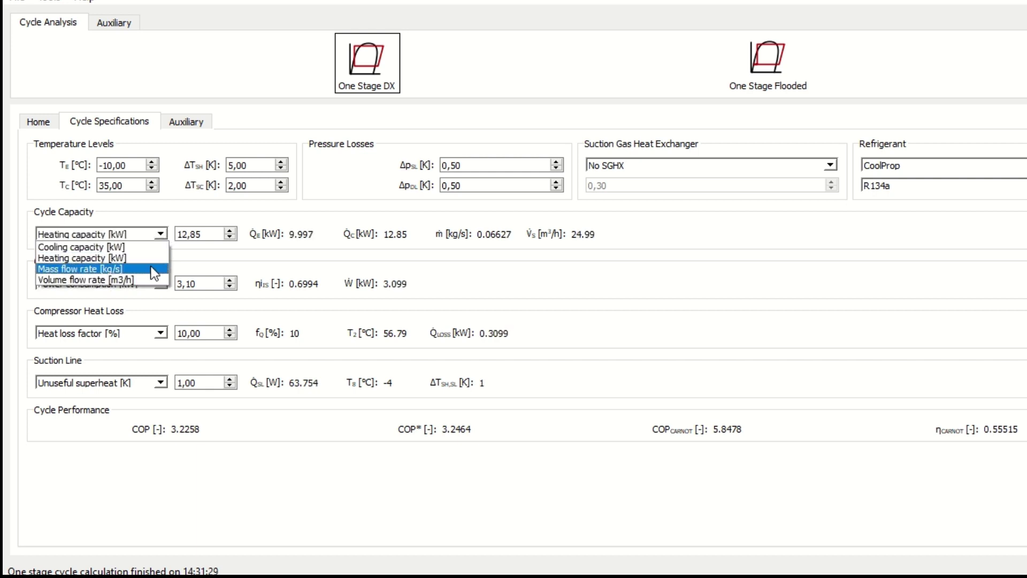
left_click(149, 268)
left_click(159, 235)
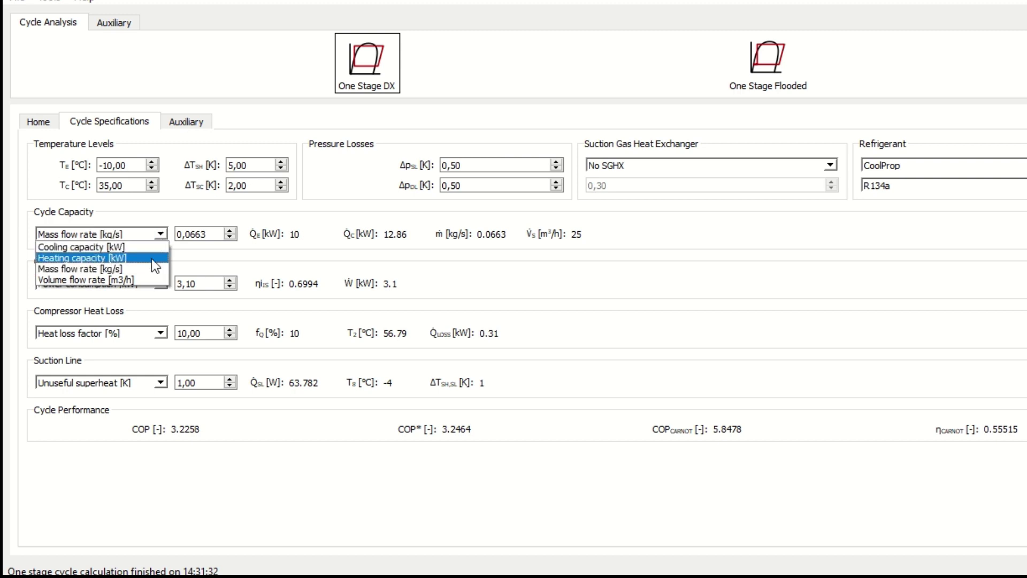
left_click(150, 278)
left_click(158, 231)
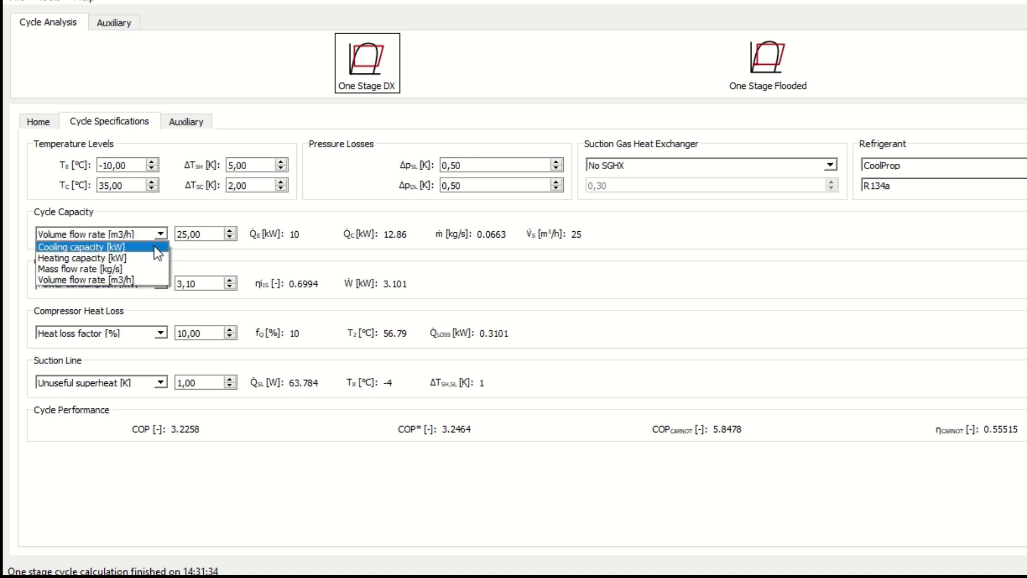
left_click(154, 246)
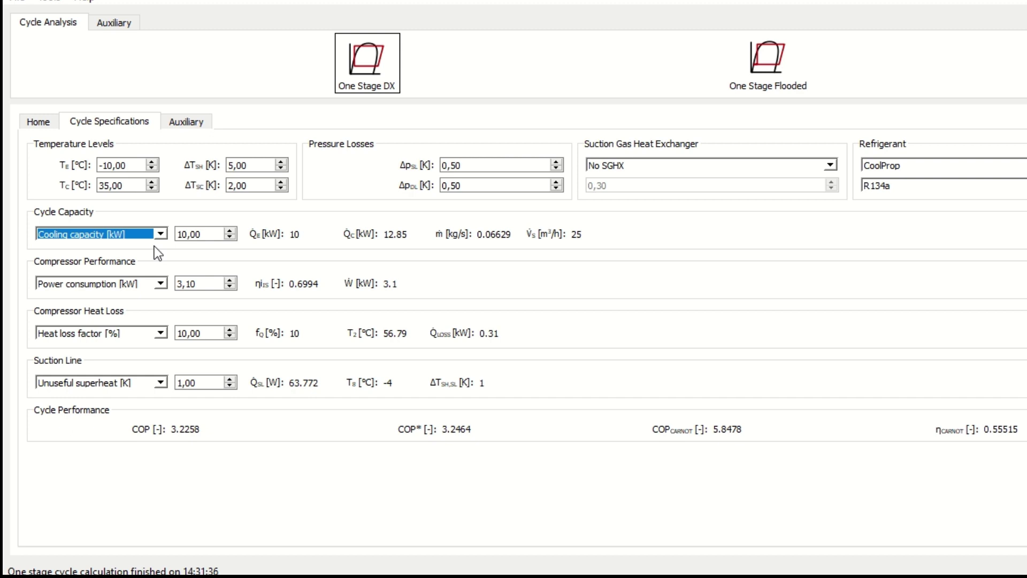
Try Discharge temperature [C] for the compressor heat loss, choose Heat loss [kW], and check the suction line options, keeping Unuseful superheat [K].
left_click(162, 334)
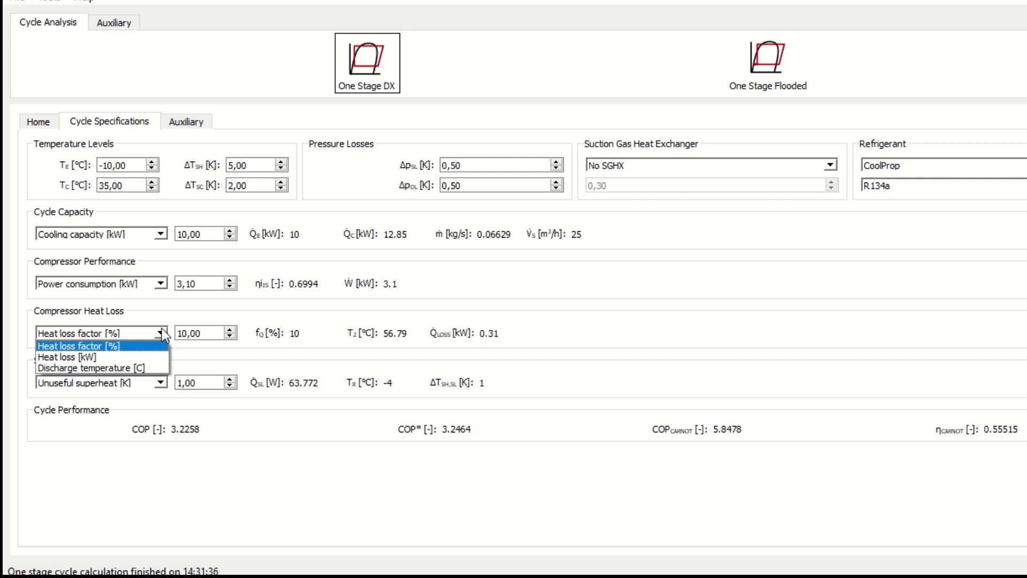
left_click(123, 367)
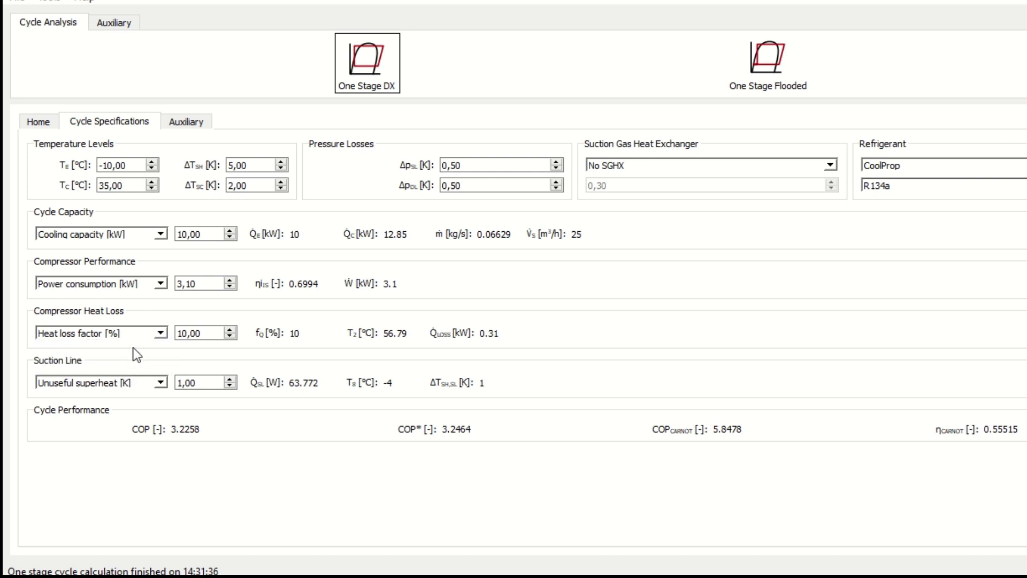
left_click(131, 332)
left_click(126, 361)
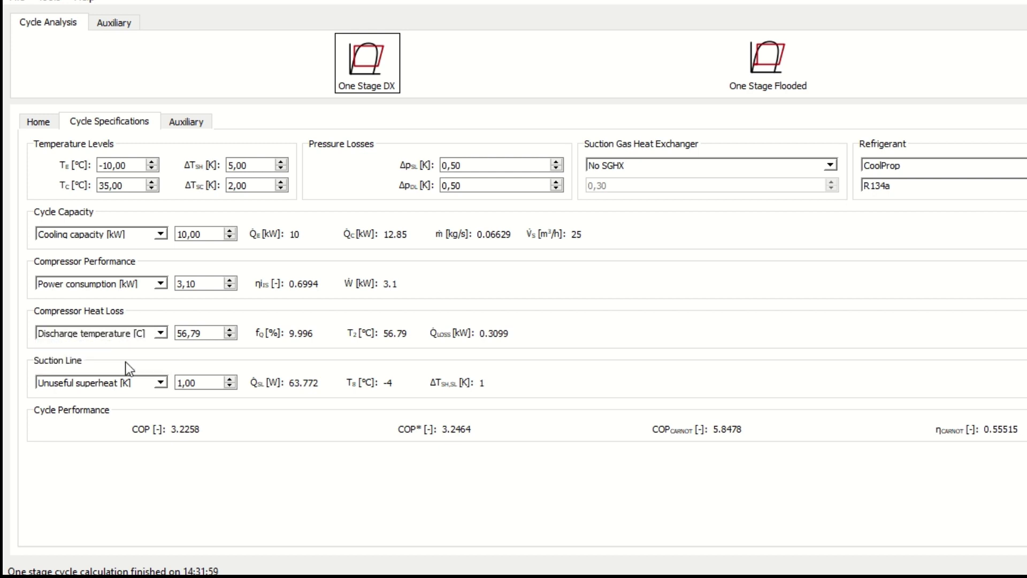
left_click(131, 383)
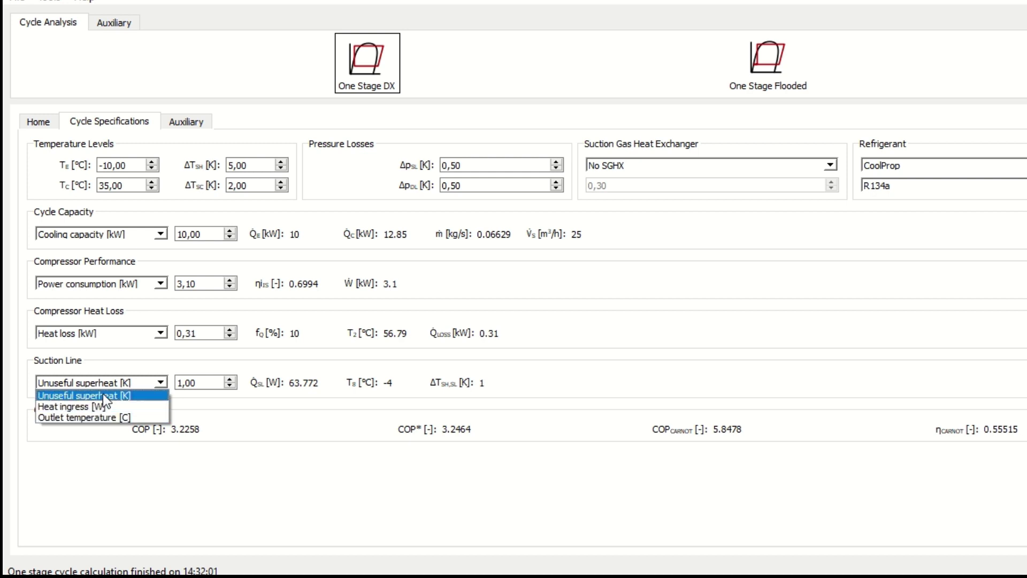
left_click(188, 487)
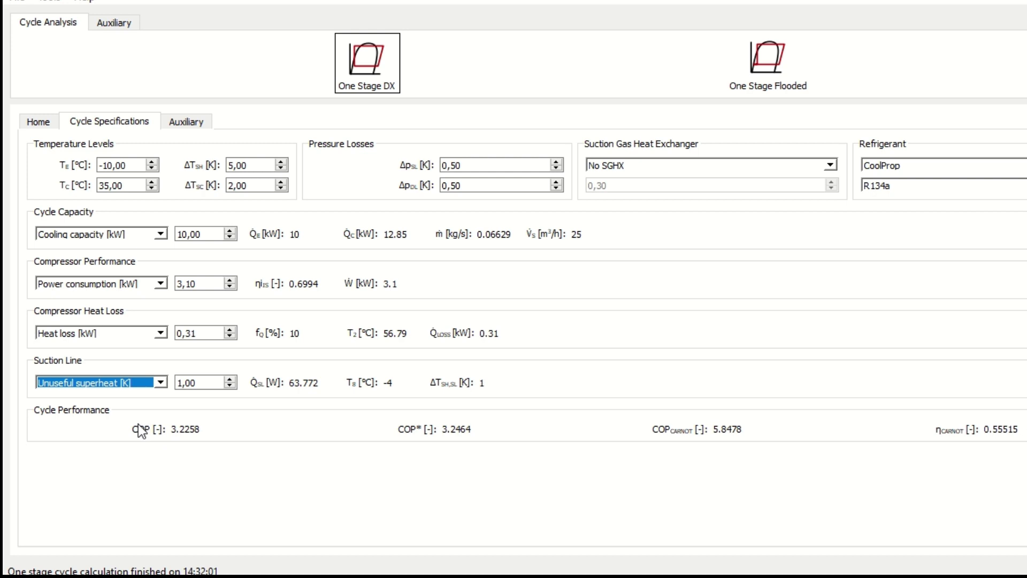
Set the cycle's cooling capacity to 20 kW.
triple_click(212, 231)
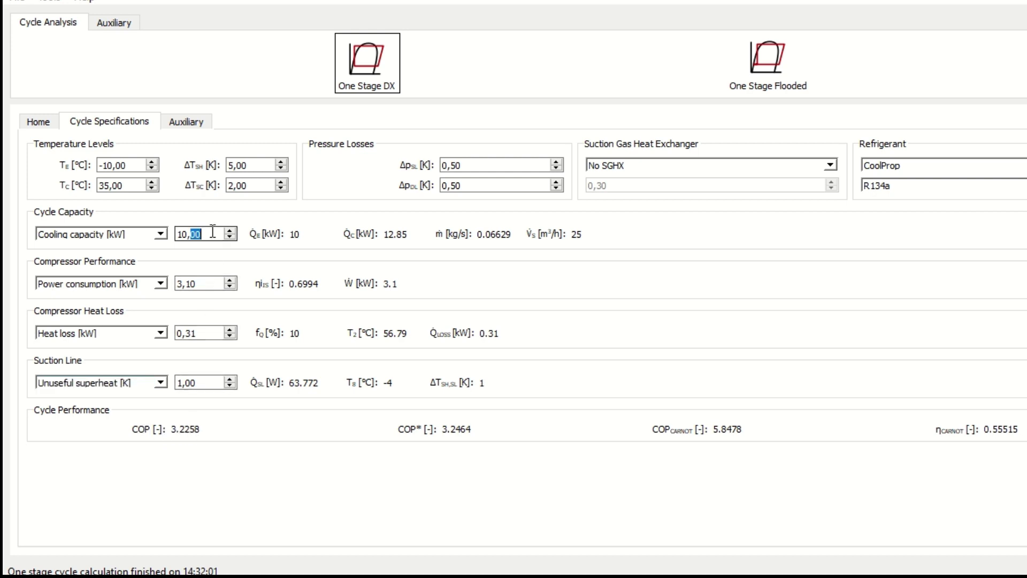
type("20")
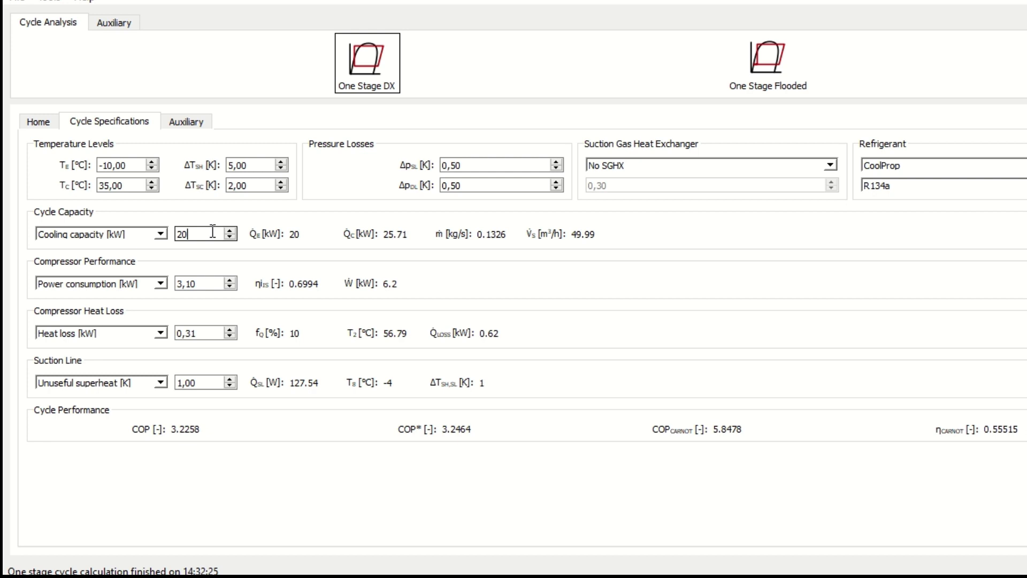
key("Return")
In the cycle's auxiliary calculations, try Displacement volume, return to Volumetric efficiency, and check the water heating options, keeping Temperature increase [K].
left_click(191, 120)
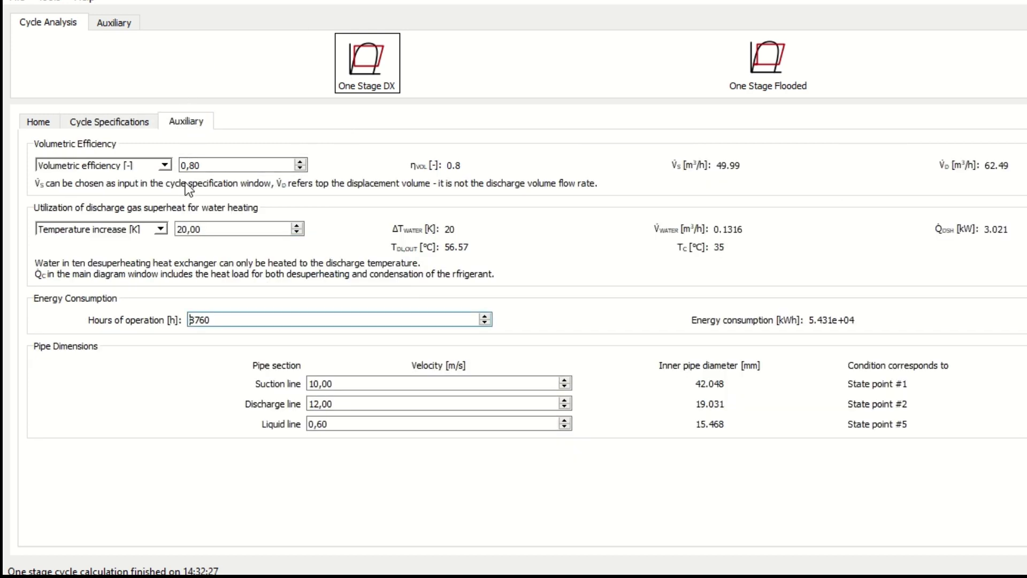
left_click(164, 166)
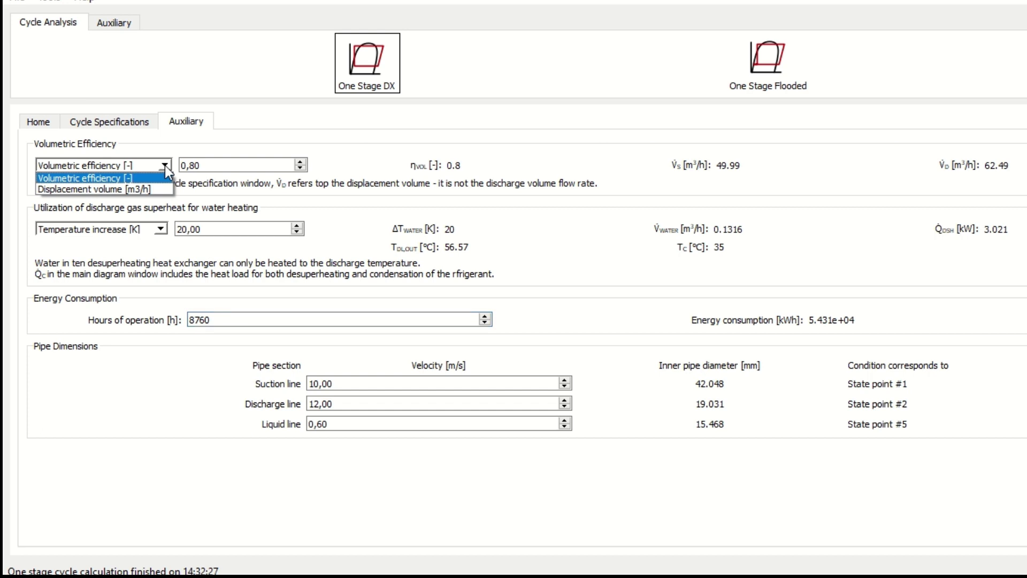
left_click(164, 165)
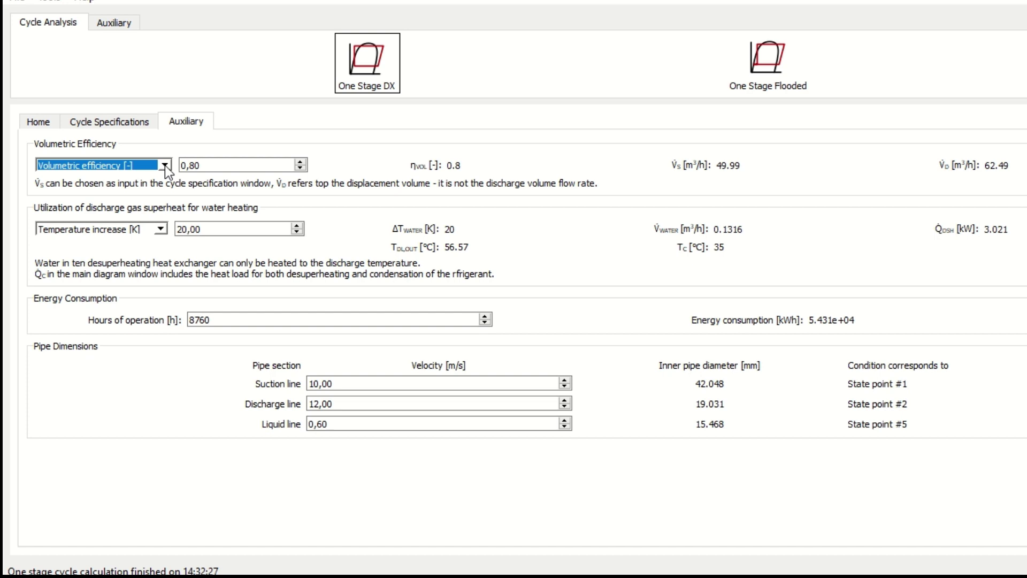
left_click(164, 165)
left_click(152, 190)
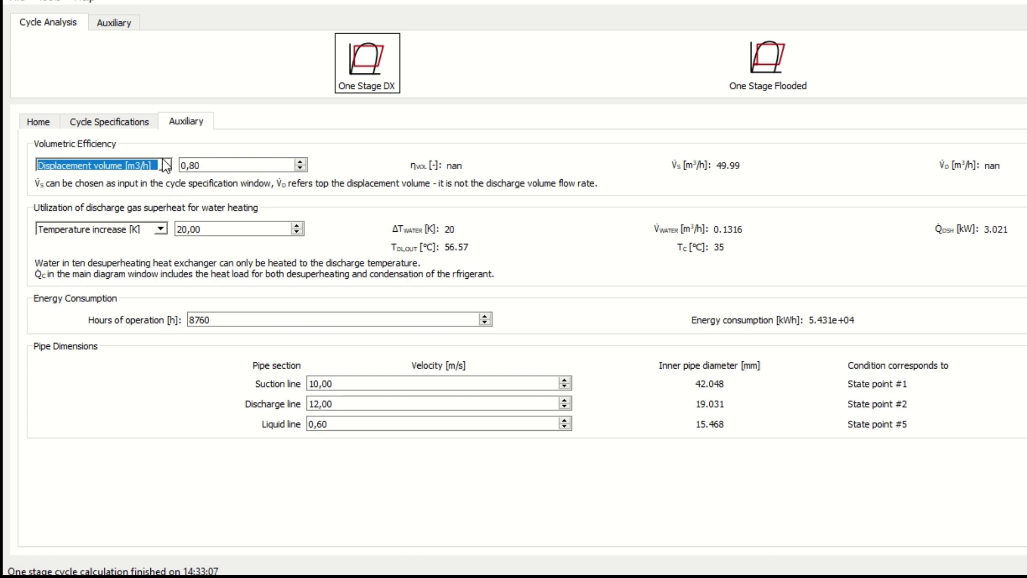
left_click(165, 166)
left_click(158, 174)
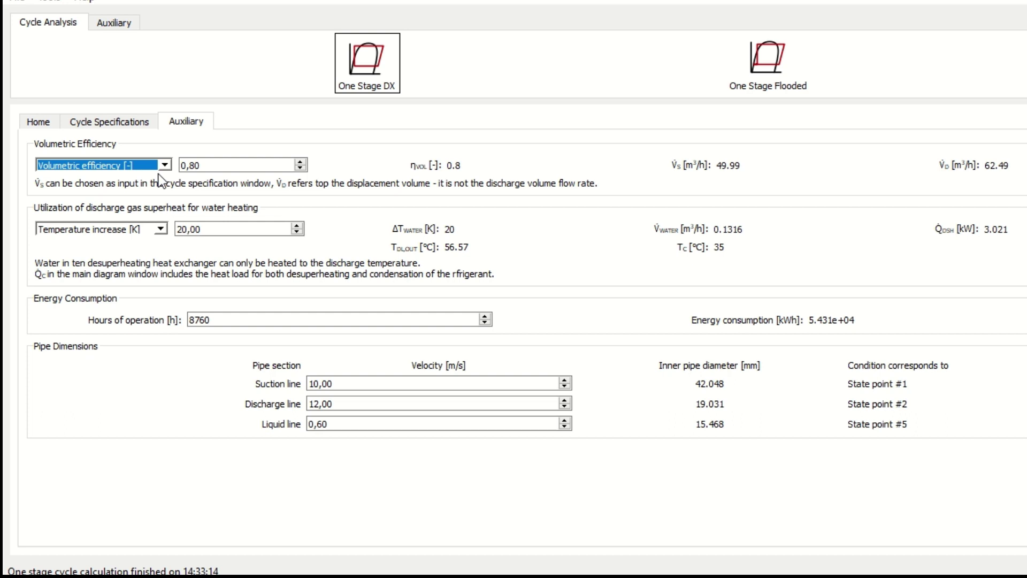
left_click(160, 228)
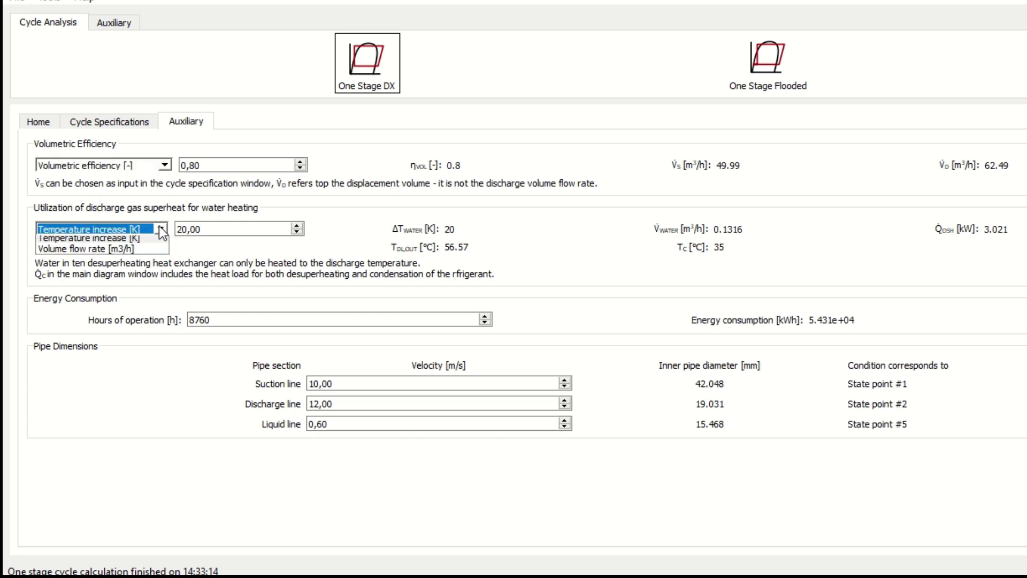
left_click(160, 229)
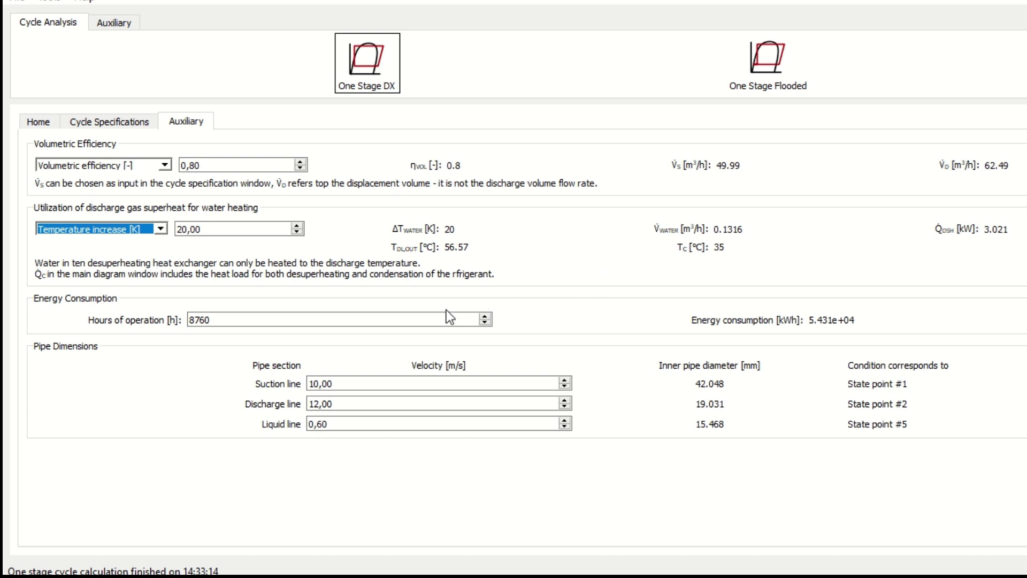
Set the hours of operation for the energy consumption calculation to 10000 h.
left_click(214, 320)
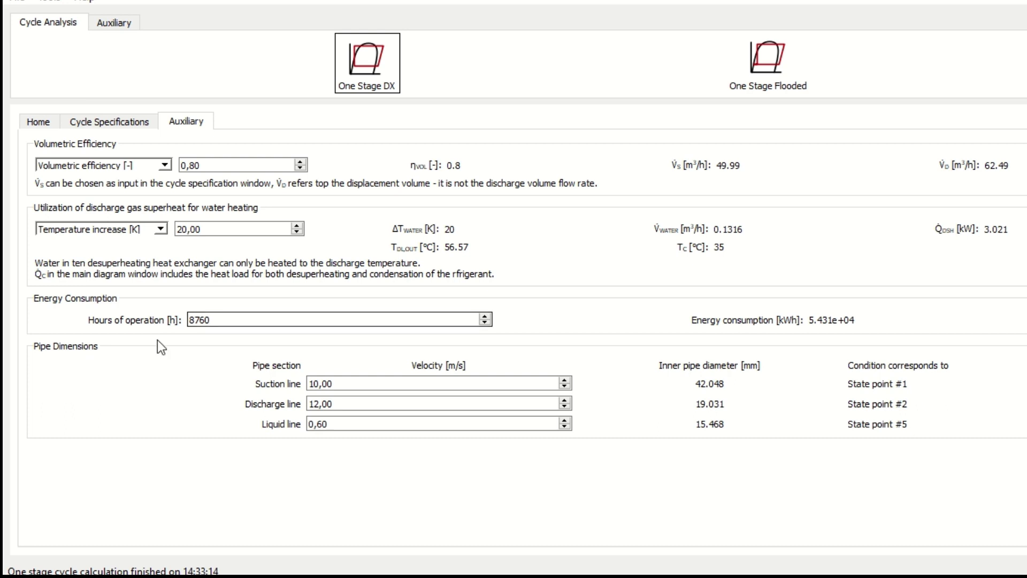
double_click(219, 320)
type("10000")
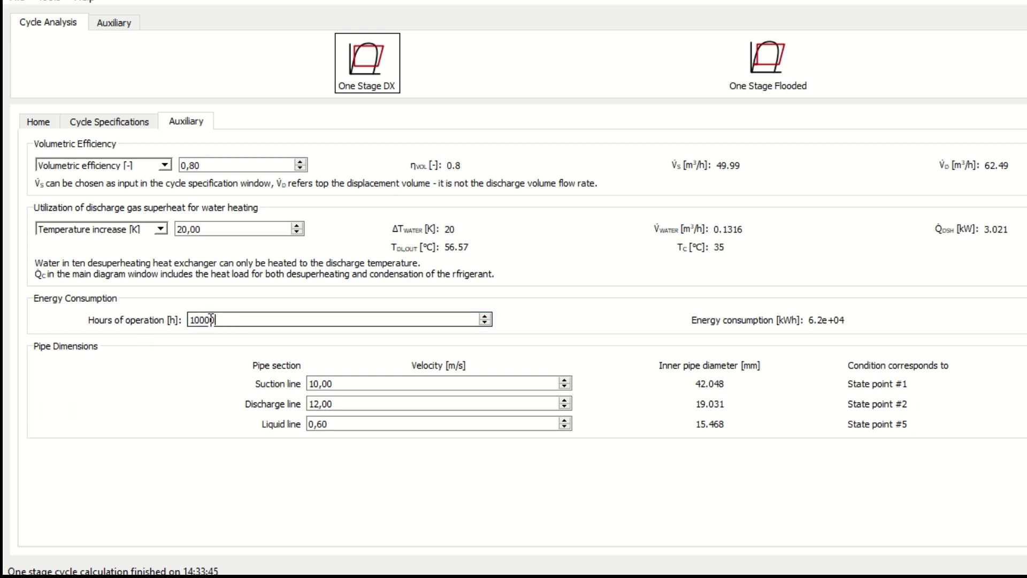
double_click(214, 319)
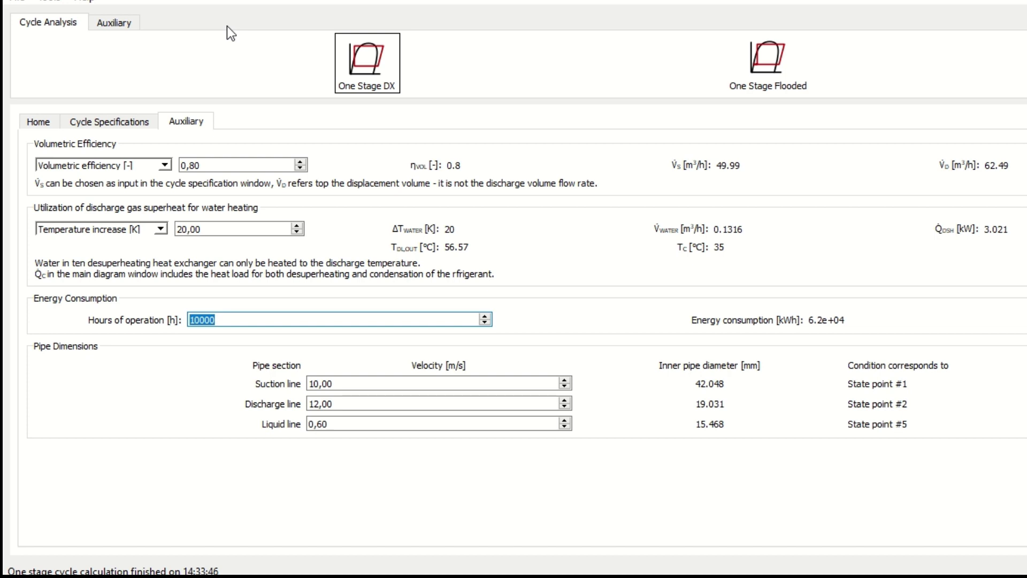
Review the cycle specifications and the auxiliary Compressor and Evaporator calculators, checking the evaporator type options and keeping Air.
left_click(96, 120)
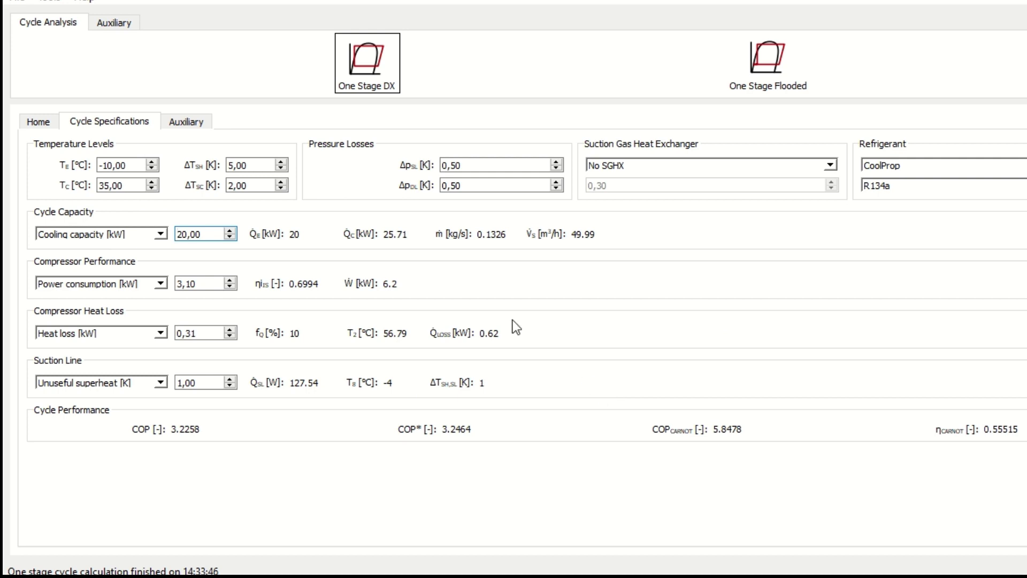
left_click(110, 27)
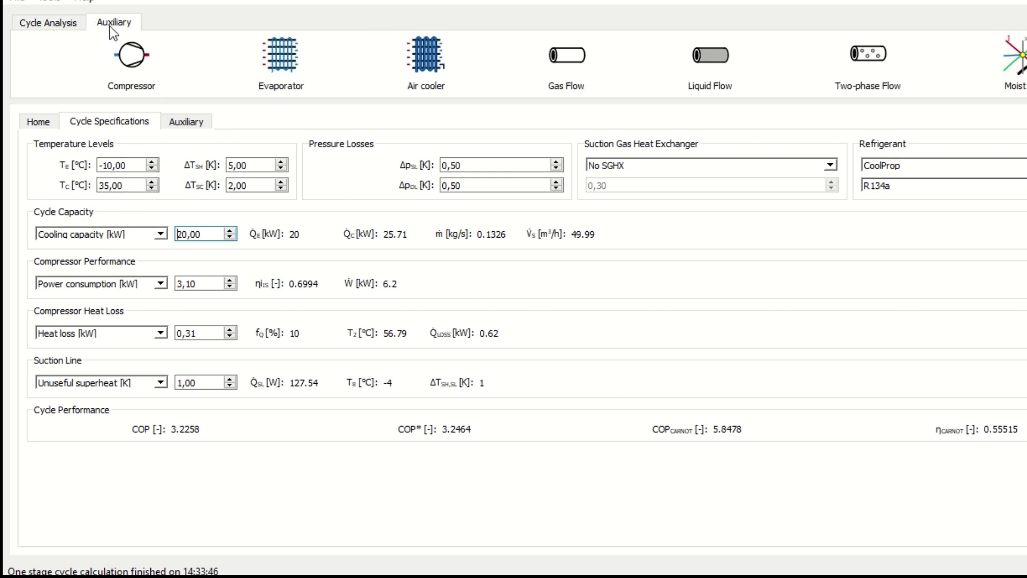
left_click(136, 58)
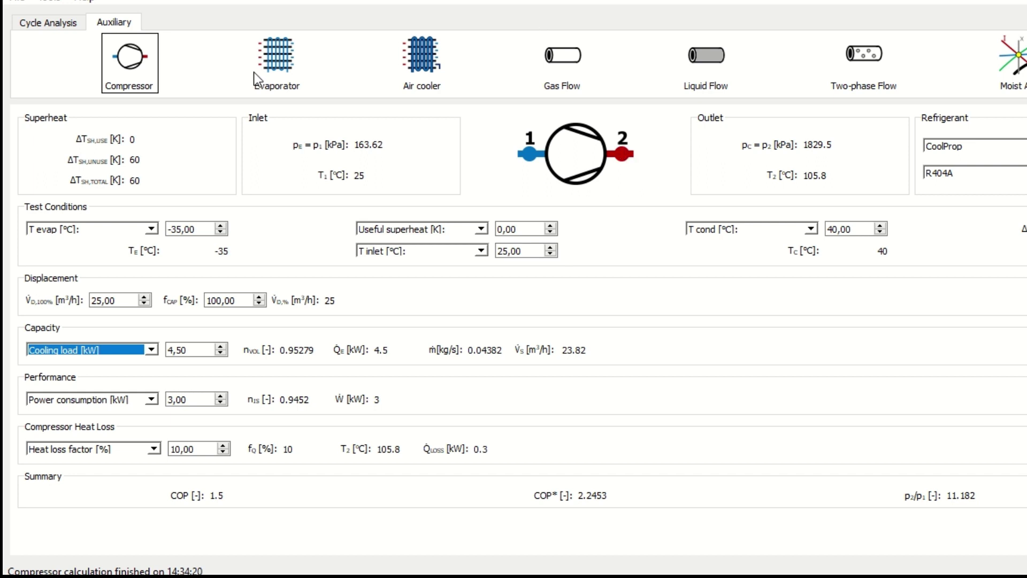
left_click(297, 69)
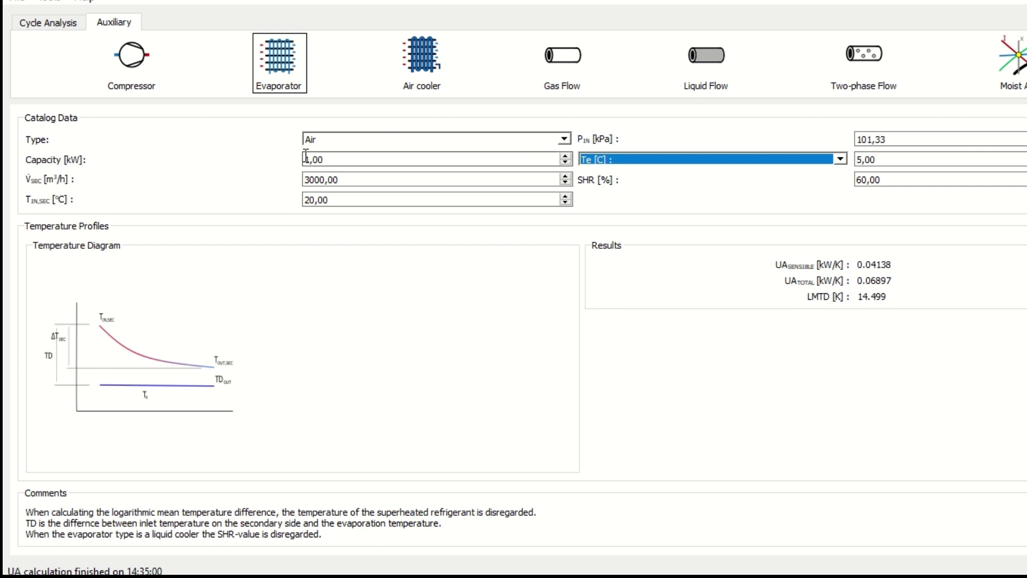
left_click(550, 139)
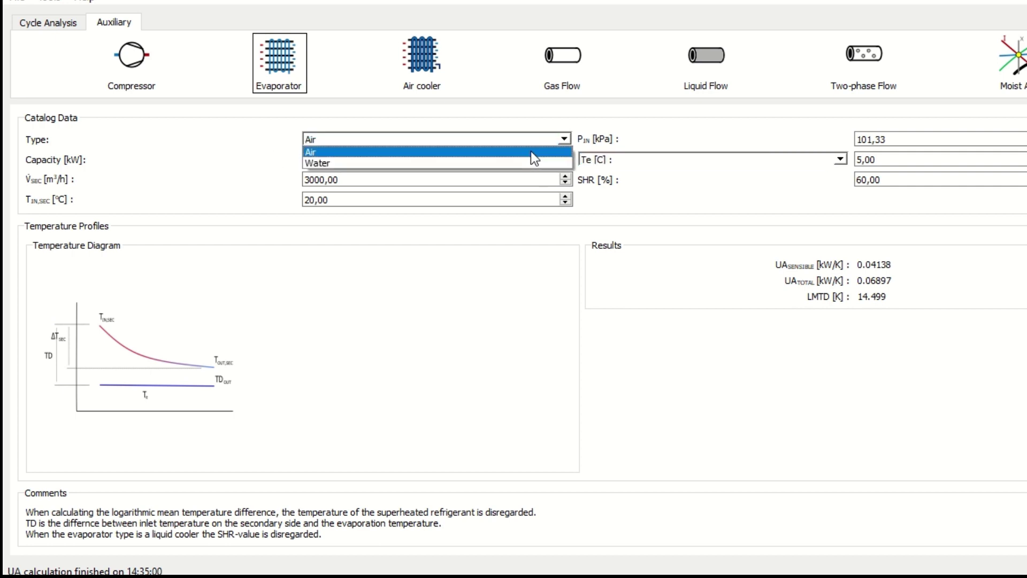
left_click(611, 322)
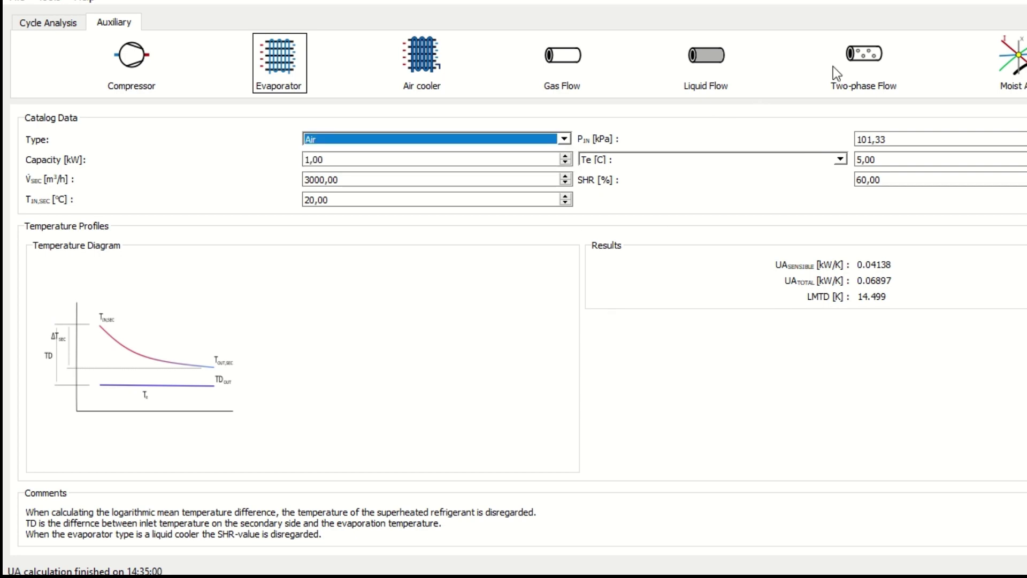